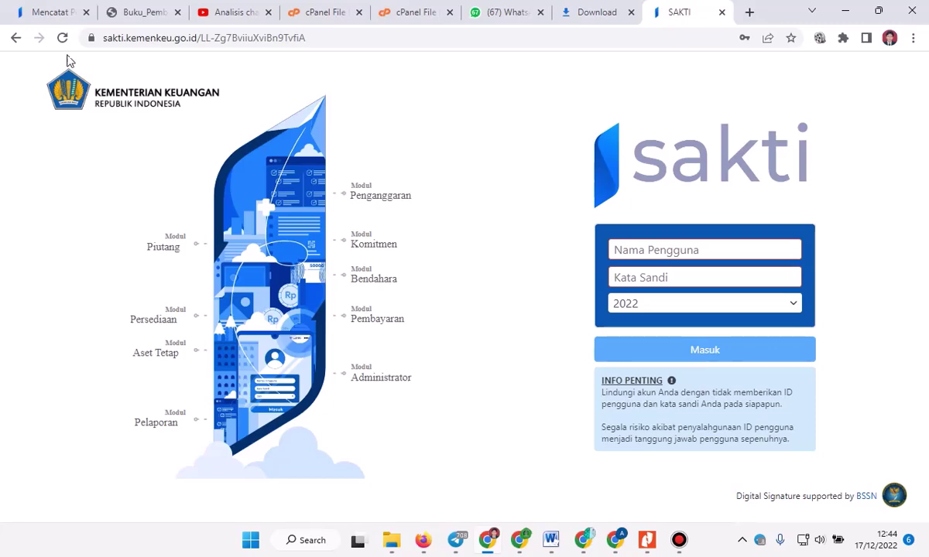
Open Pembayaran > RUH Pembayaran > Mencatat Perintah Bayar and scroll to the recorded orders table.
left_click(46, 12)
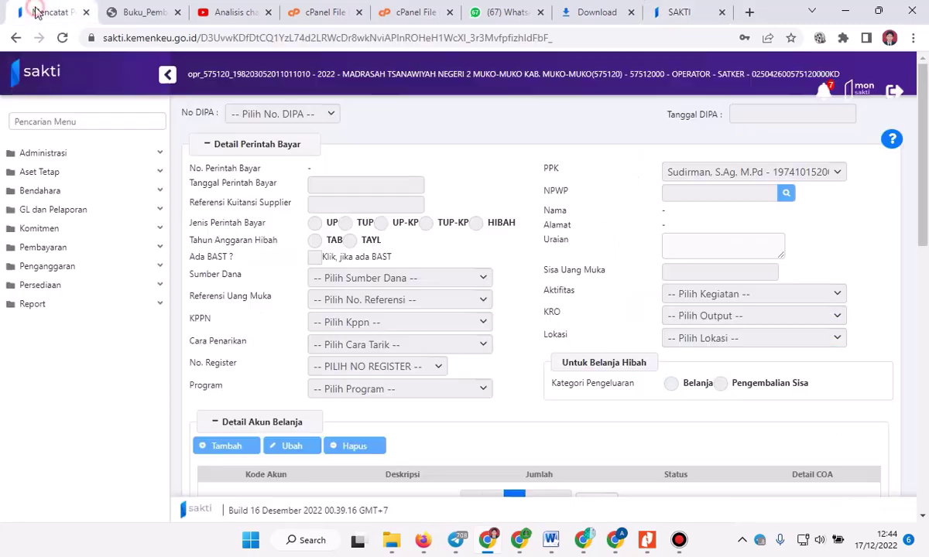
left_click(45, 247)
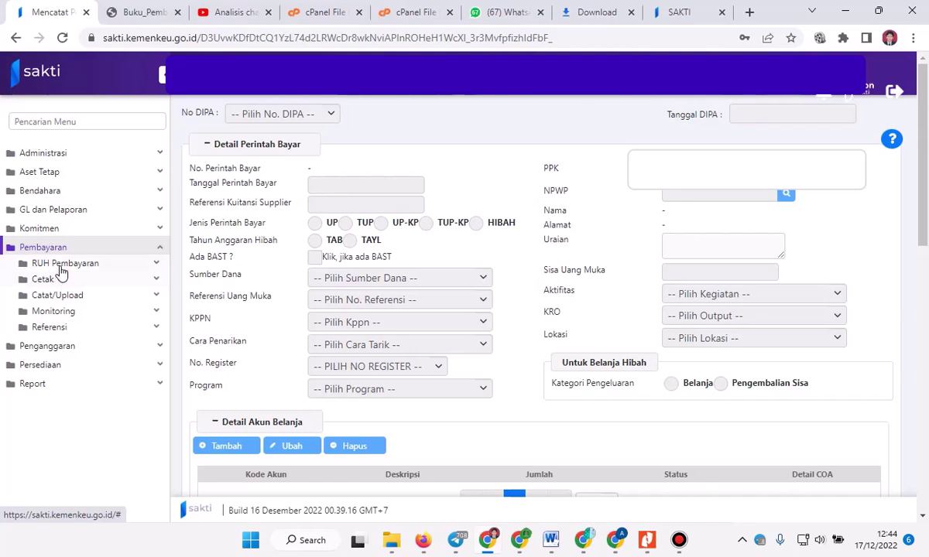
left_click(62, 264)
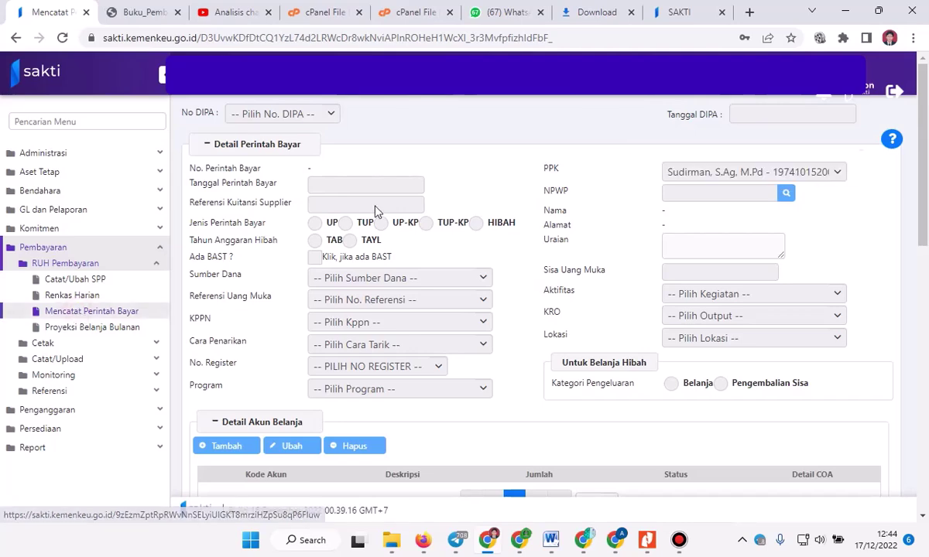
scroll(350, 202, "down", 10)
scroll(370, 222, "down", 2)
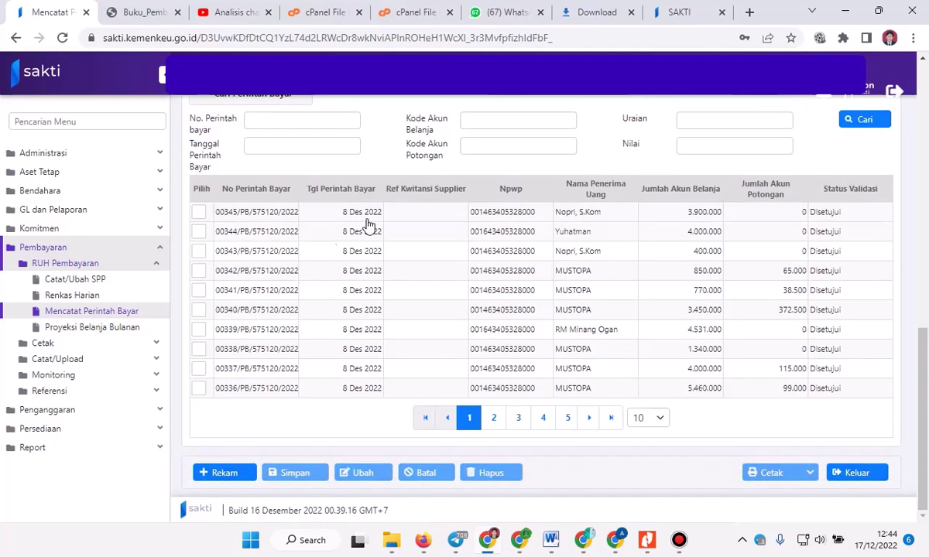
Record a new Perintah Bayar dated 17 December 2022 with payment type TUP.
left_click(219, 472)
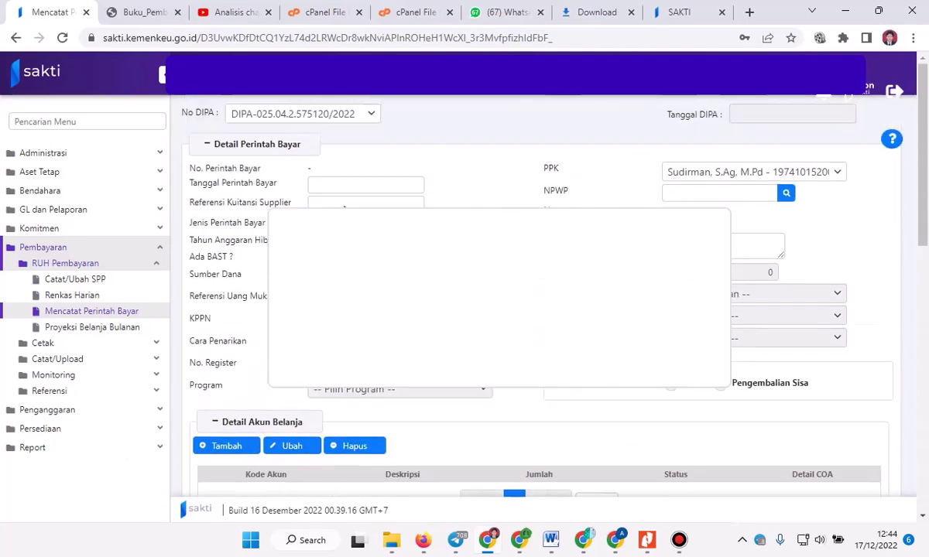
left_click(325, 184)
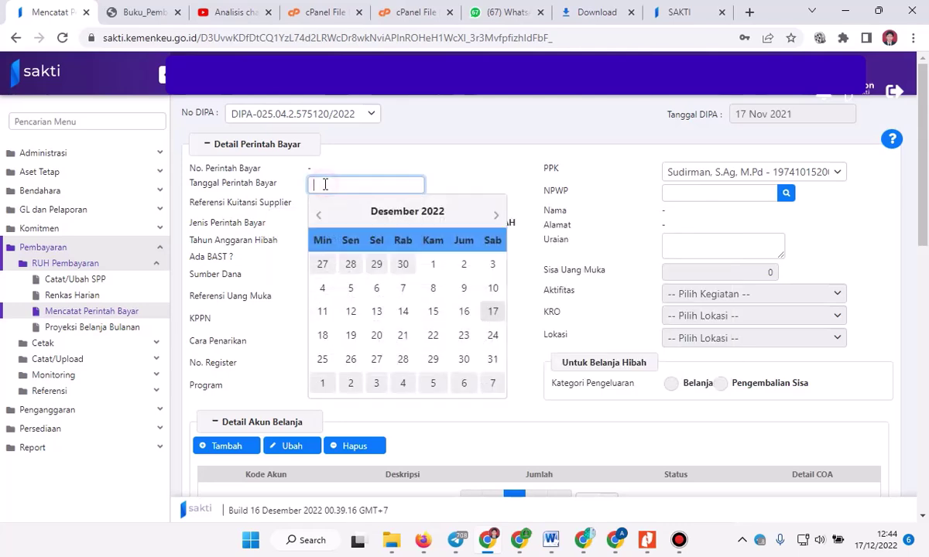
left_click(492, 314)
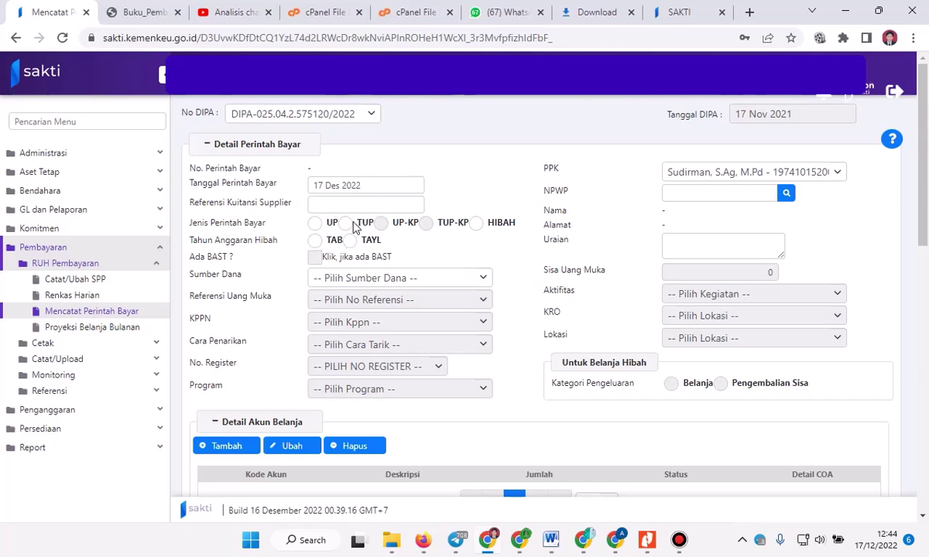
left_click(349, 224)
left_click(375, 281)
Set funding source RM and program 025.04.WA - Program Dukungan Manajemen, then search taxpayers by NPWP.
left_click(346, 336)
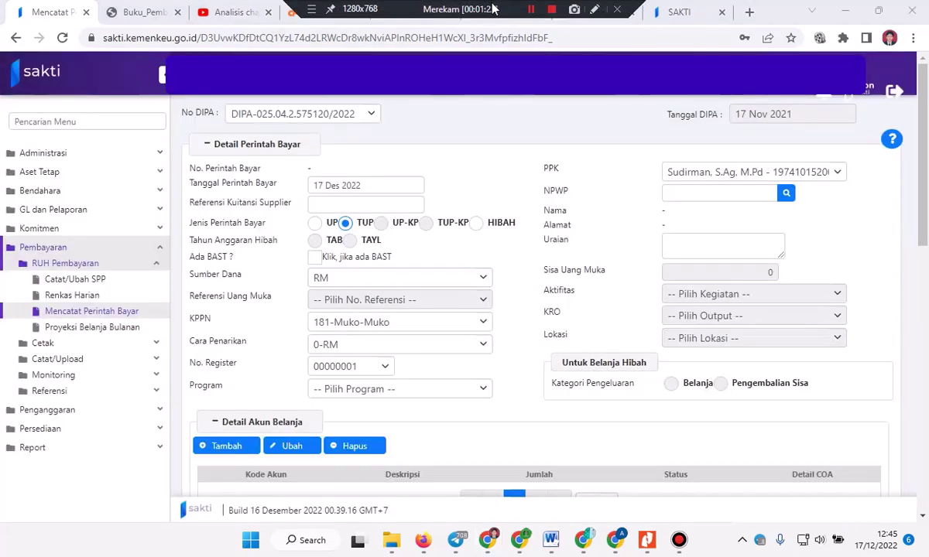
left_click(369, 395)
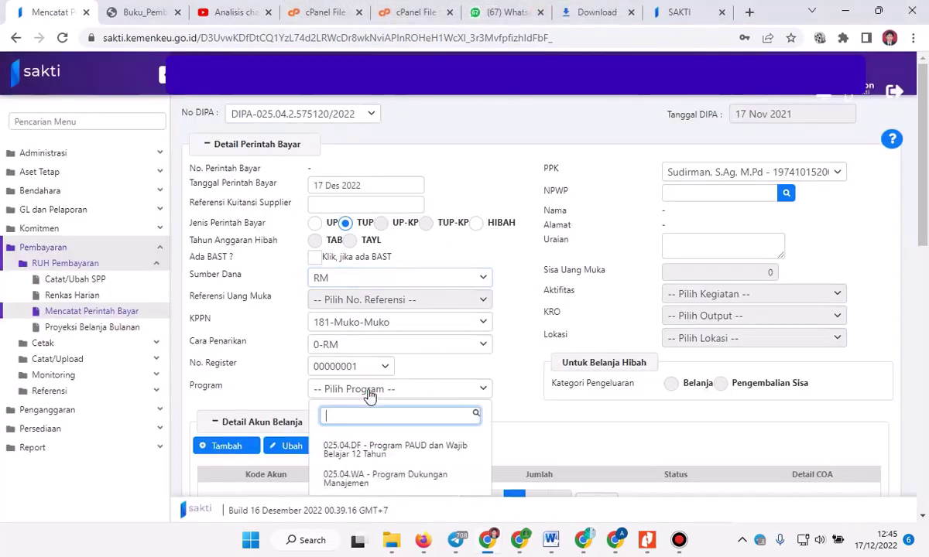
left_click(371, 481)
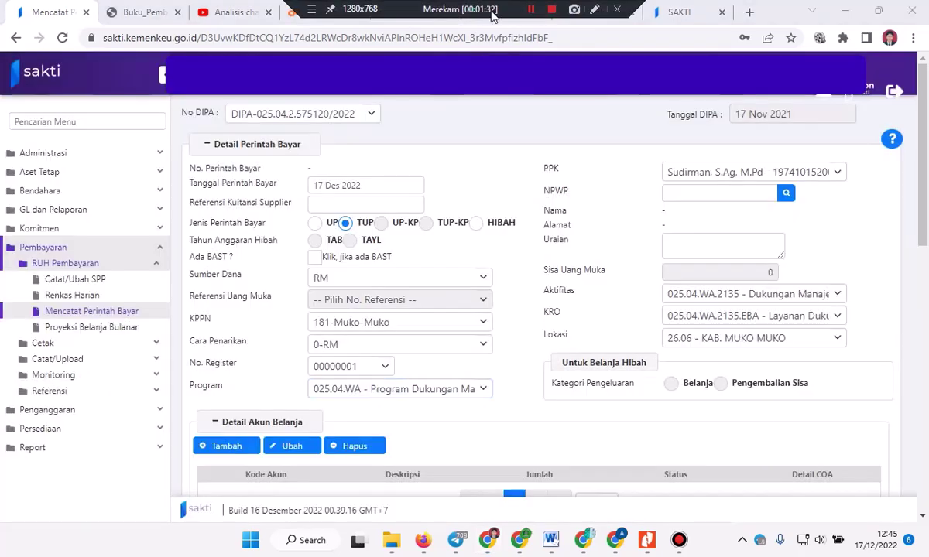
left_click(785, 195)
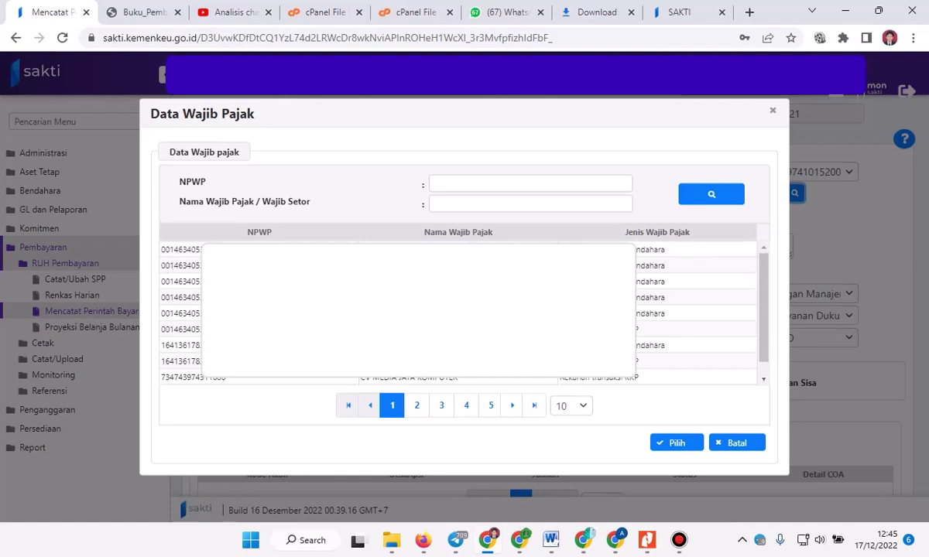
Assign the first taxpayer and enter Uraian 'Pembayaran Uang Makan Bulan Desember 2022 untuk 15 Pegawai' with the lead employee's name.
left_click(182, 249)
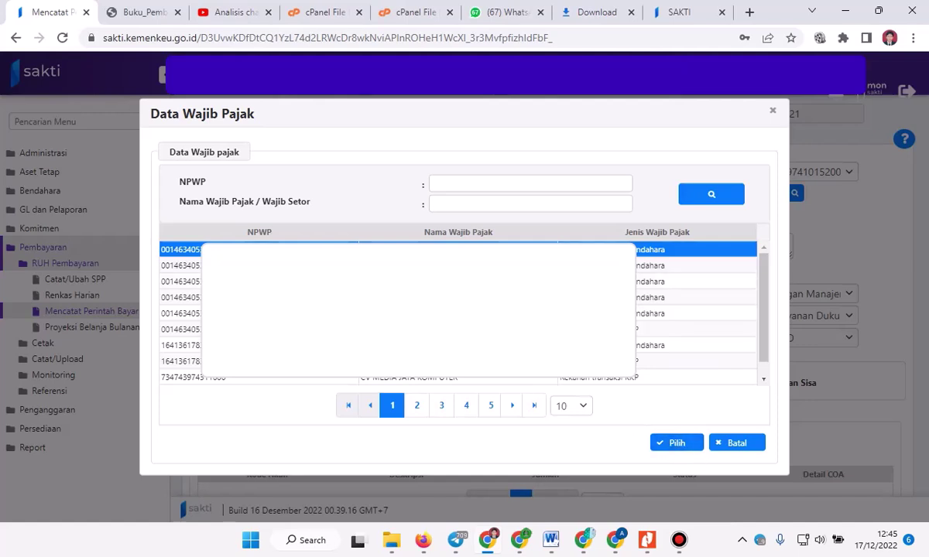
left_click(678, 445)
left_click(686, 244)
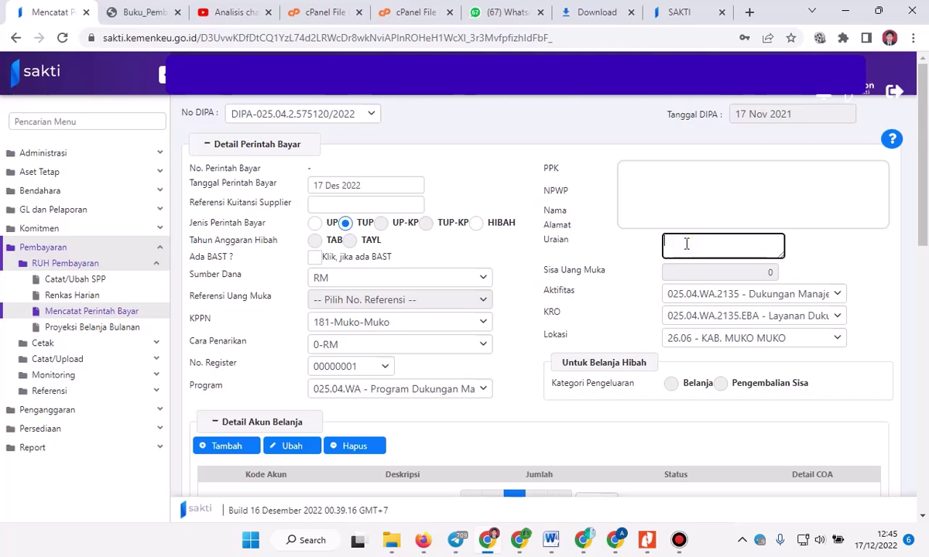
type("Pembayaran Uang Makan Bulan Desember")
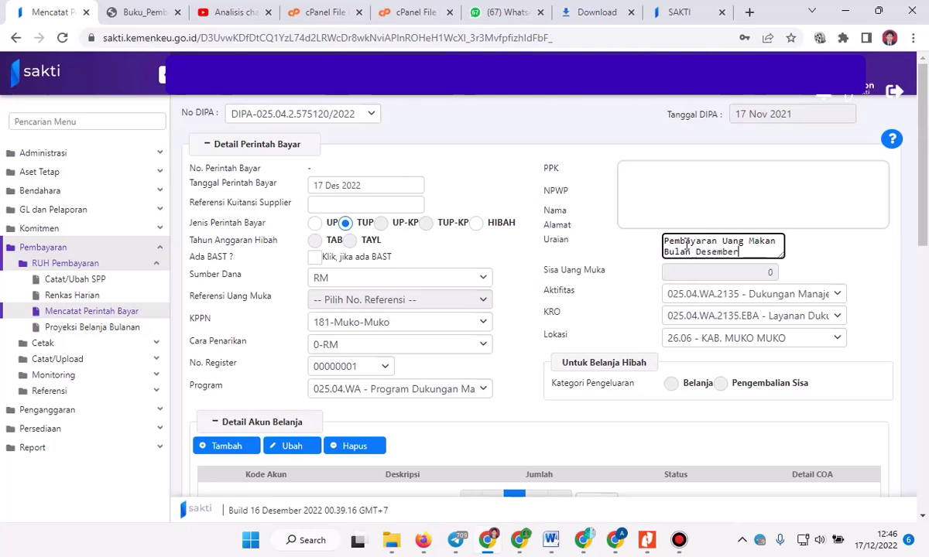
type(" 2022 untuk 1")
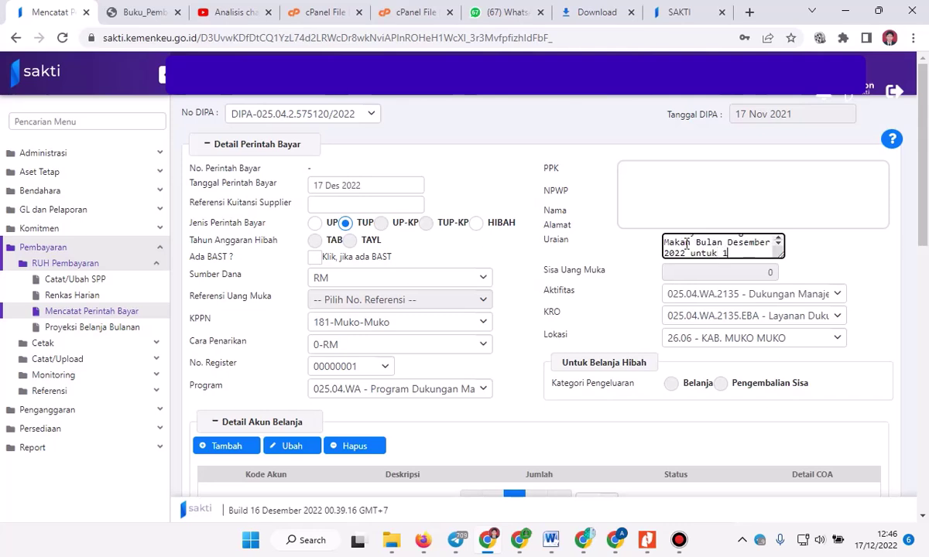
type("5 Pegawai An")
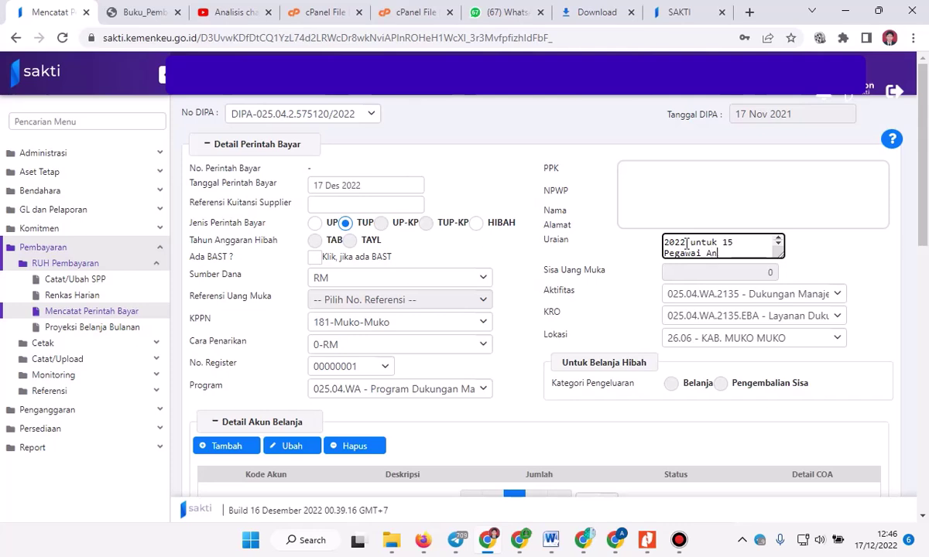
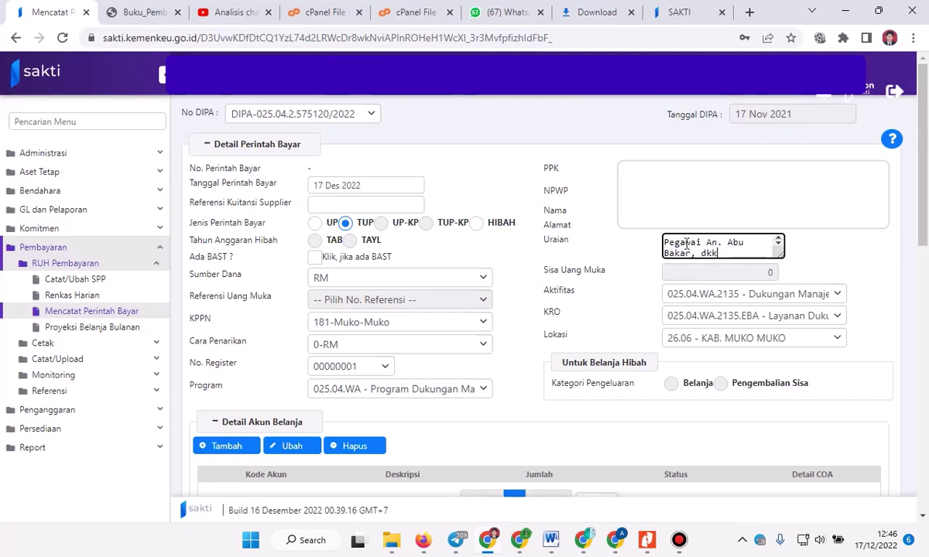
Add a new line under Detail Akun Belanja.
scroll(373, 278, "down", 4)
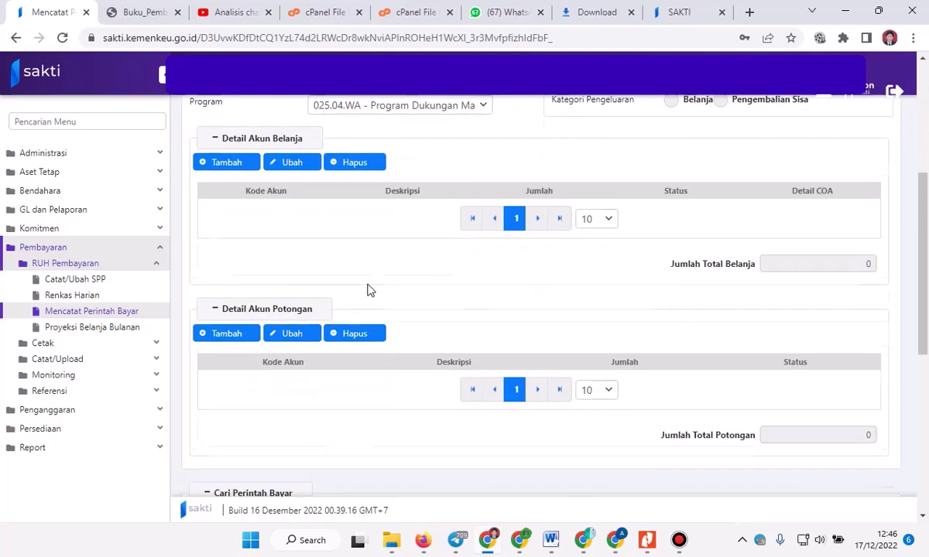
scroll(222, 269, "up", 1)
left_click(227, 229)
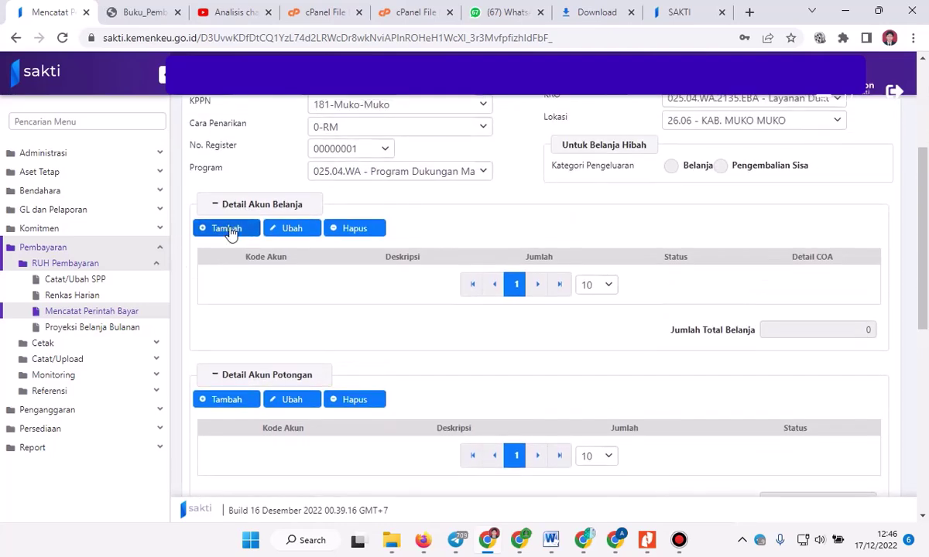
left_click(228, 230)
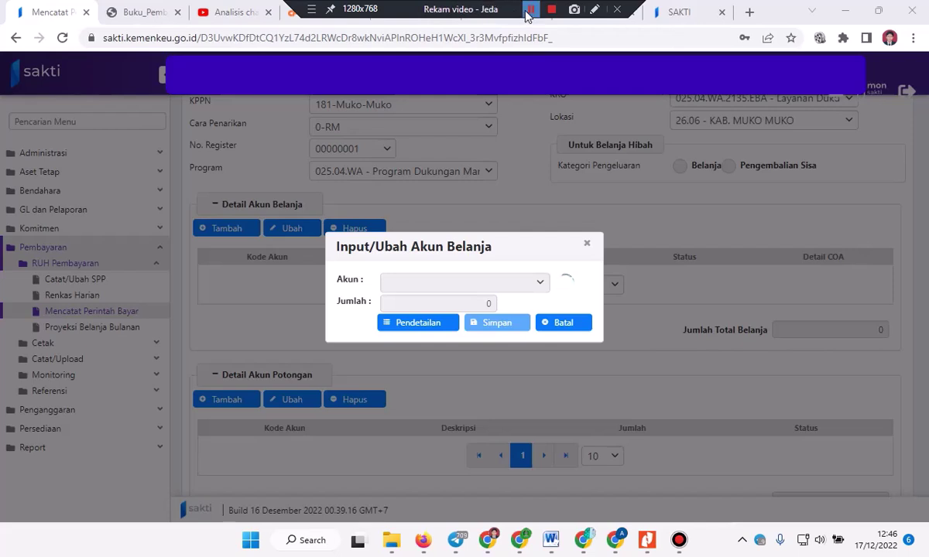
Choose account 511129 - Belanja Uang Makan PNS and open its Pendetailan breakdown.
left_click(528, 283)
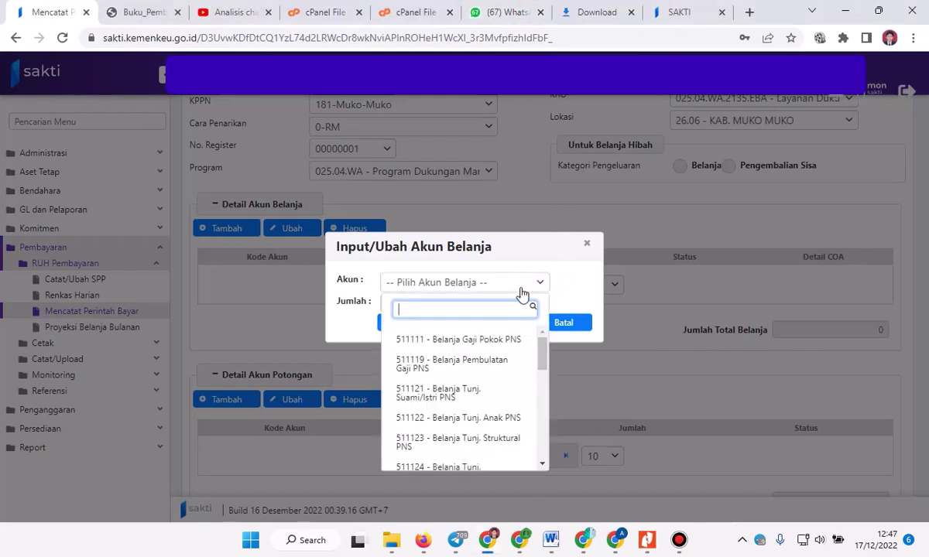
scroll(498, 380, "down", 3)
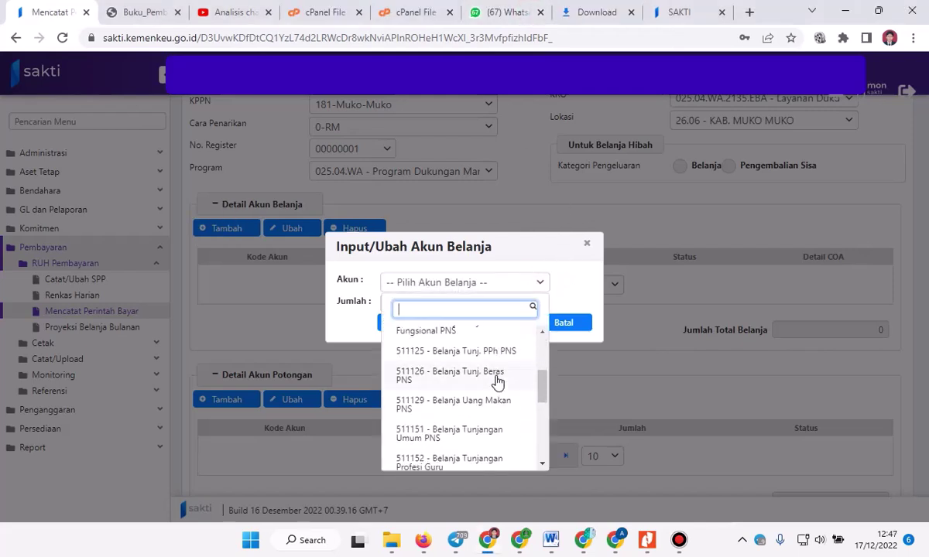
scroll(498, 380, "down", 2)
scroll(497, 381, "down", 2)
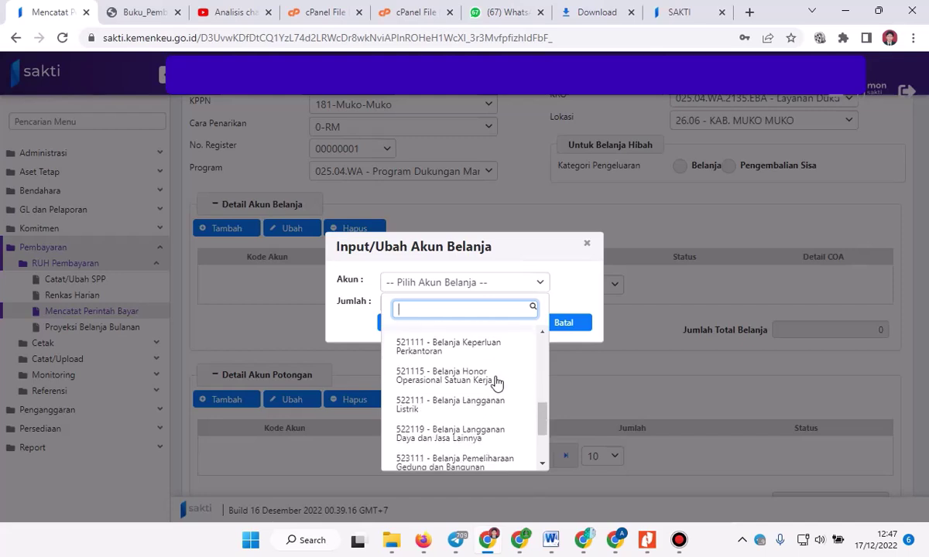
scroll(498, 381, "down", 2)
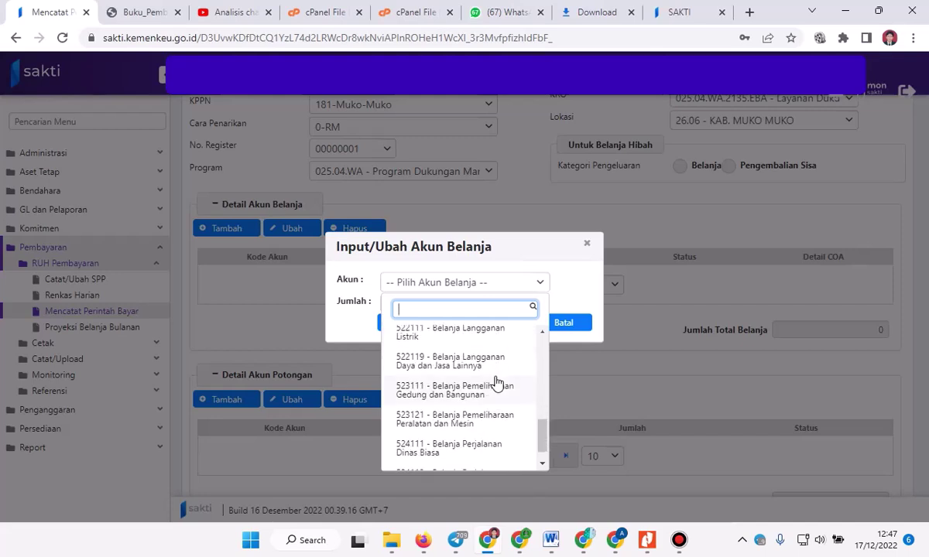
scroll(497, 381, "up", 2)
scroll(497, 381, "up", 5)
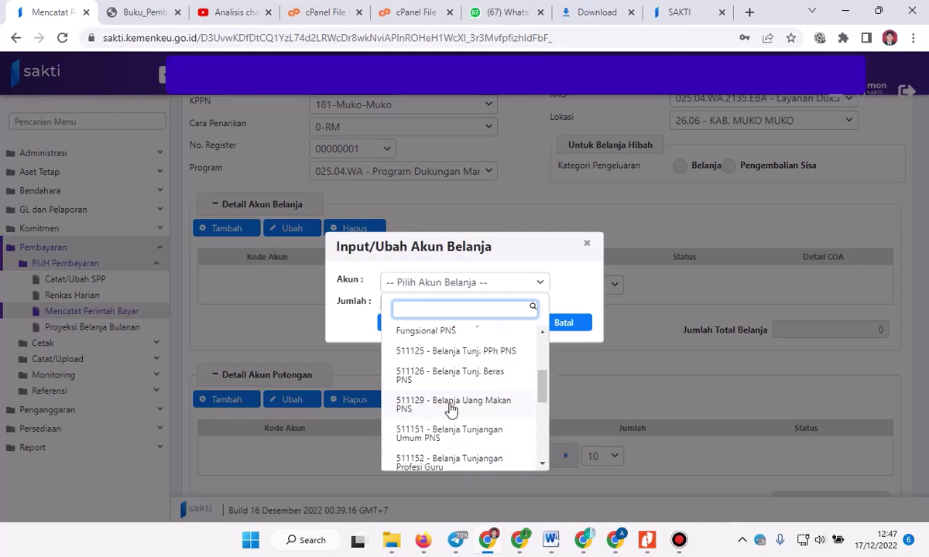
left_click(457, 404)
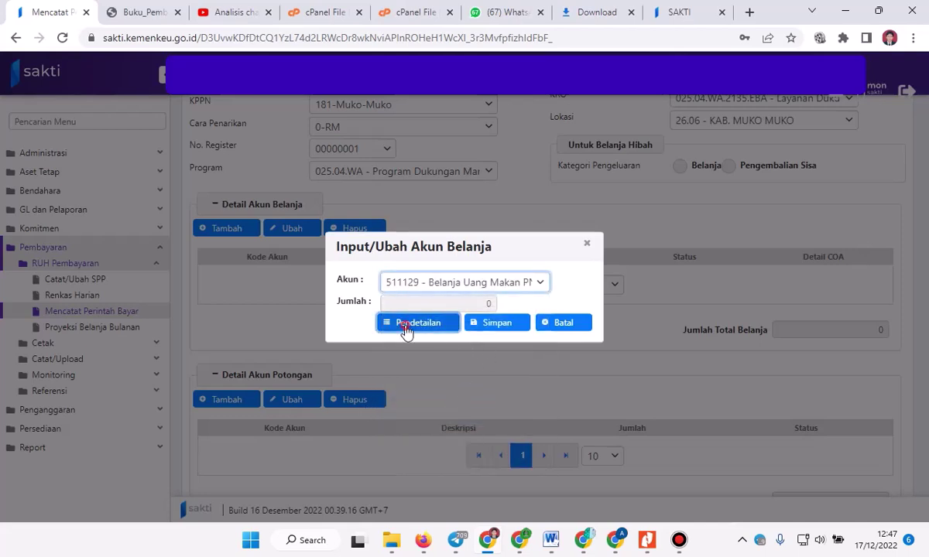
left_click(408, 330)
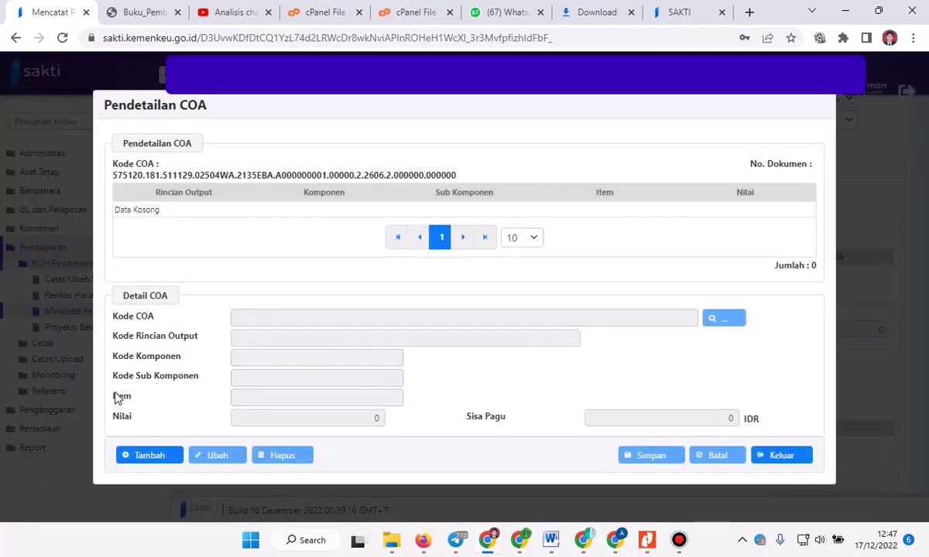
Add COA detail item 000061 valued at 2.296.000 to the meal-allowance breakdown.
left_click(146, 463)
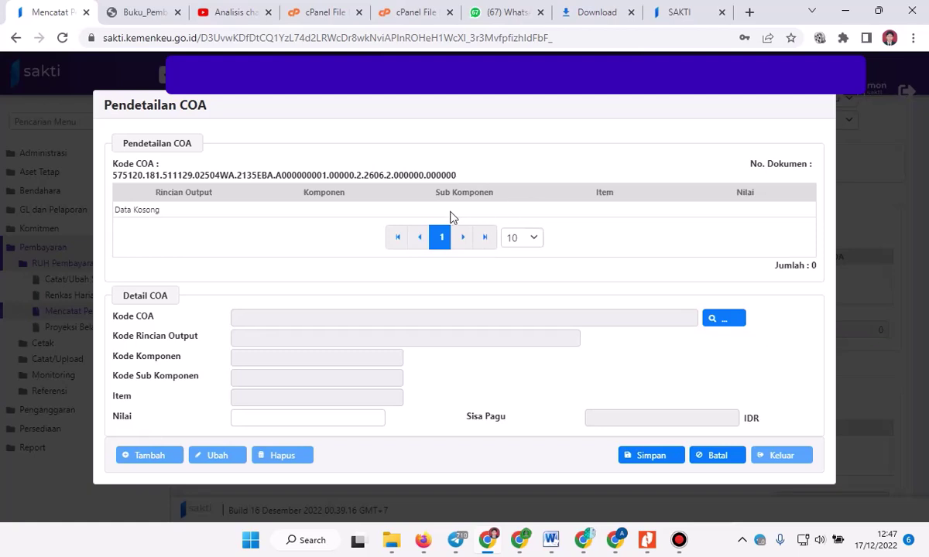
left_click(717, 321)
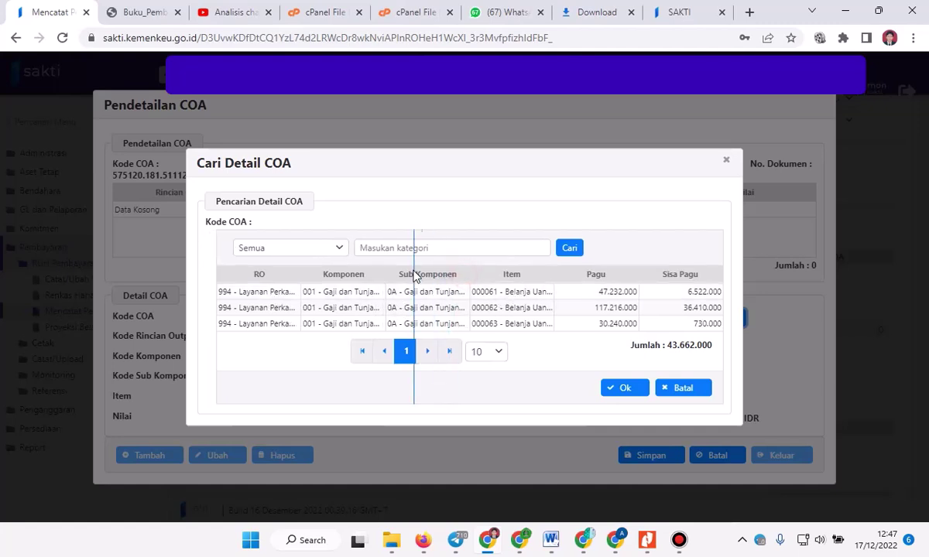
left_click_drag(416, 277, 418, 276)
left_click_drag(546, 278, 603, 286)
left_click(556, 300)
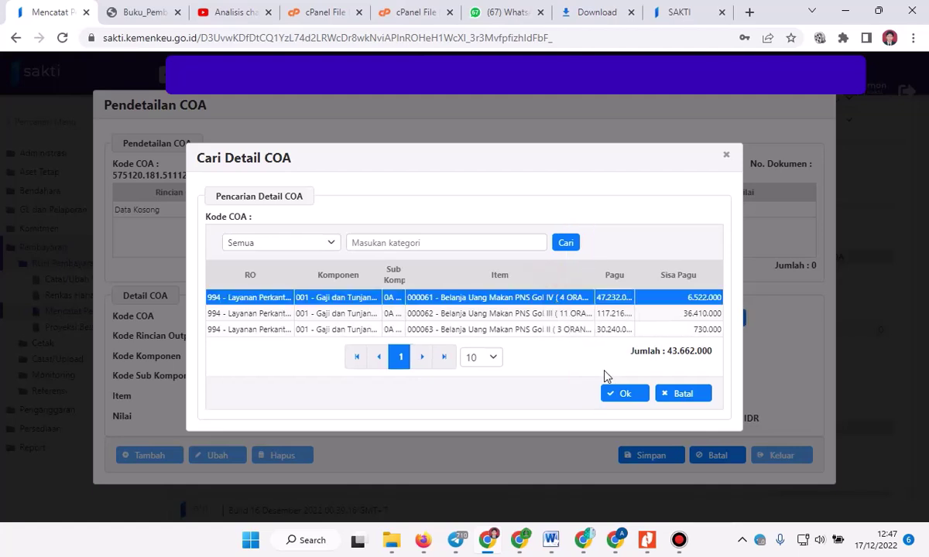
left_click(621, 395)
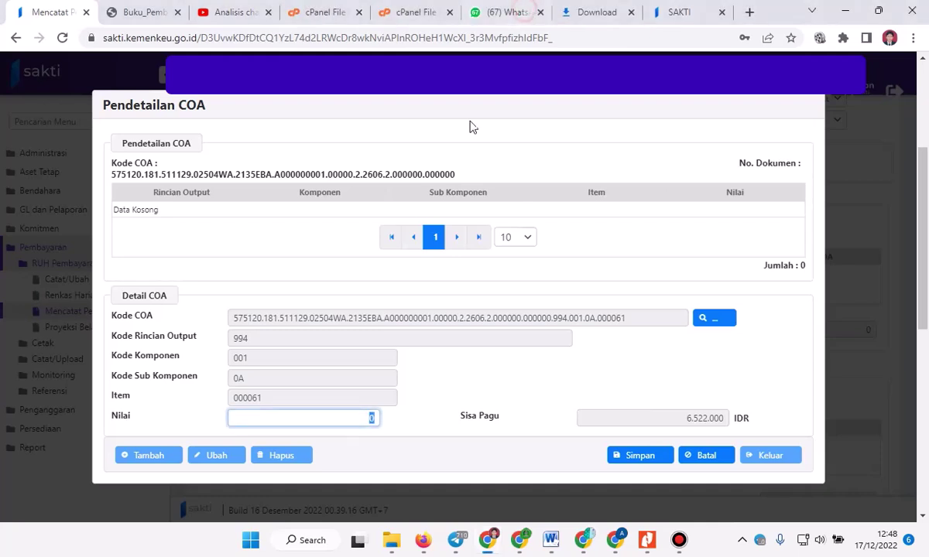
type("22")
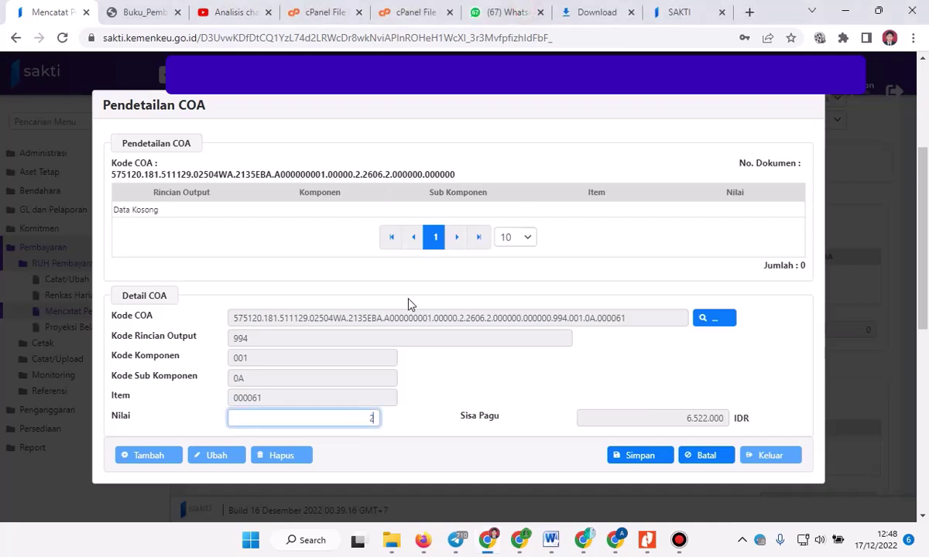
type("6000")
left_click(632, 458)
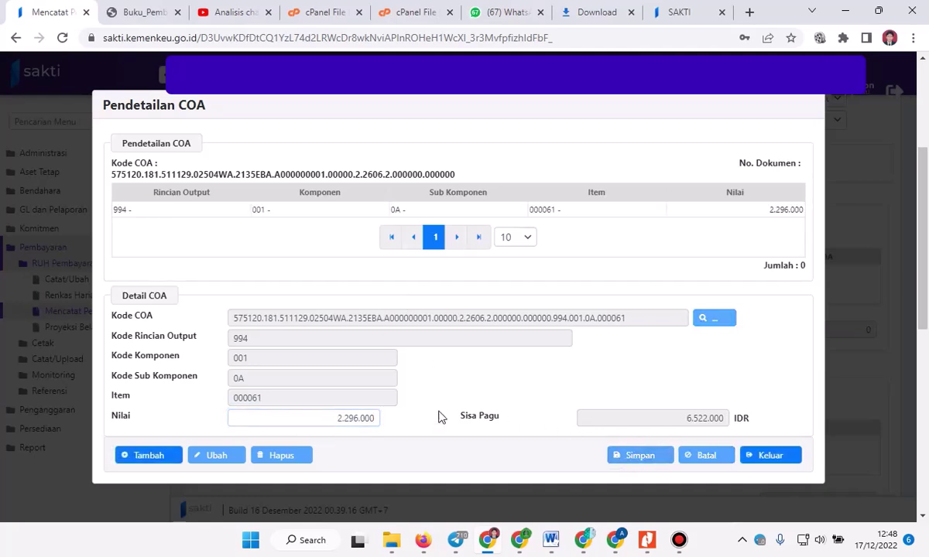
left_click(133, 455)
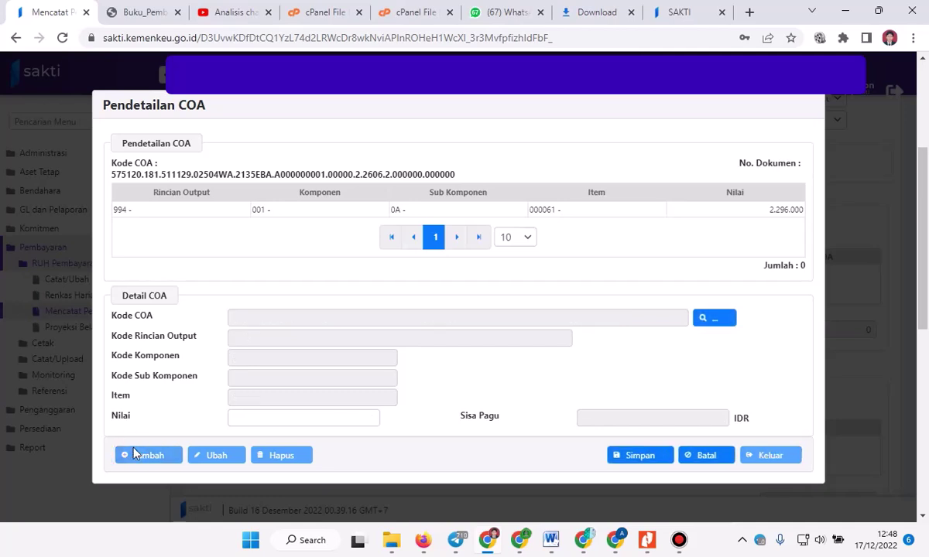
Add COA detail item 000062 valued at 6.919.000.
left_click(705, 322)
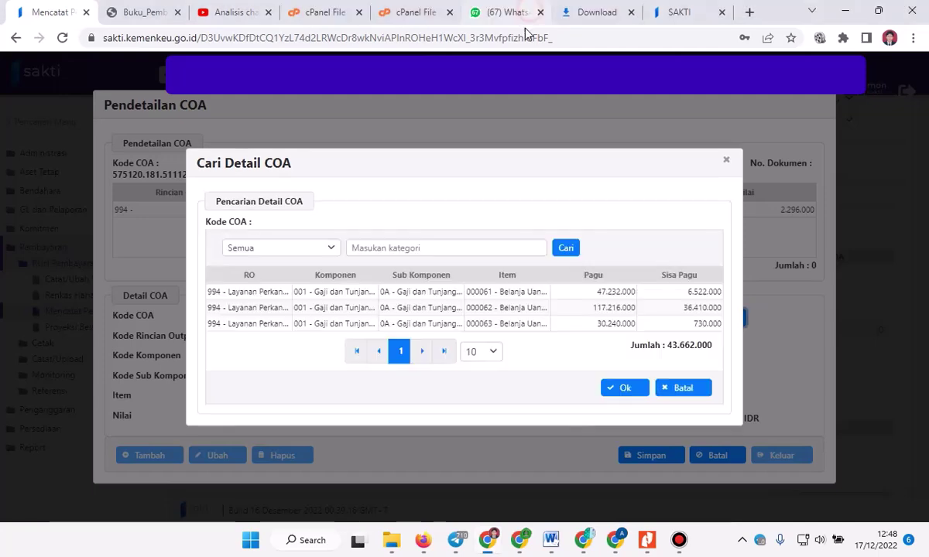
left_click(470, 309)
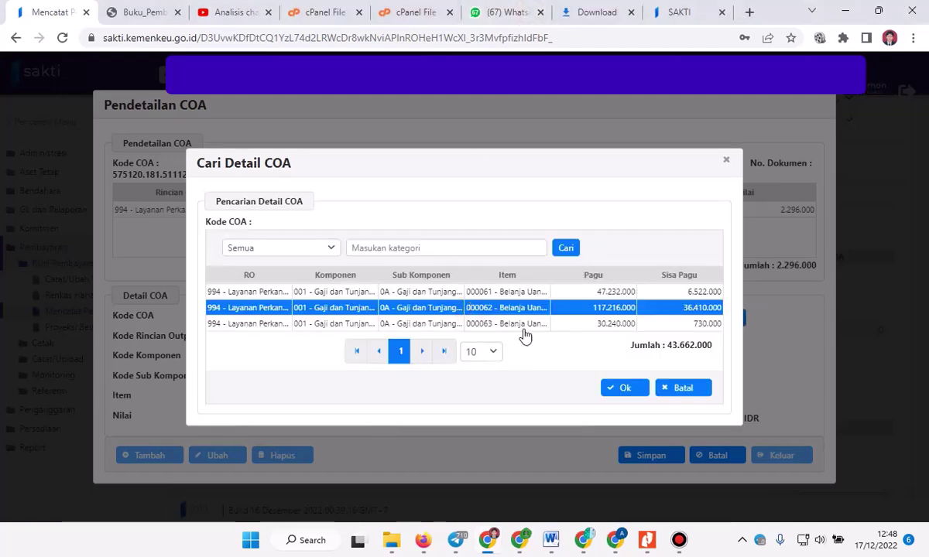
left_click(621, 387)
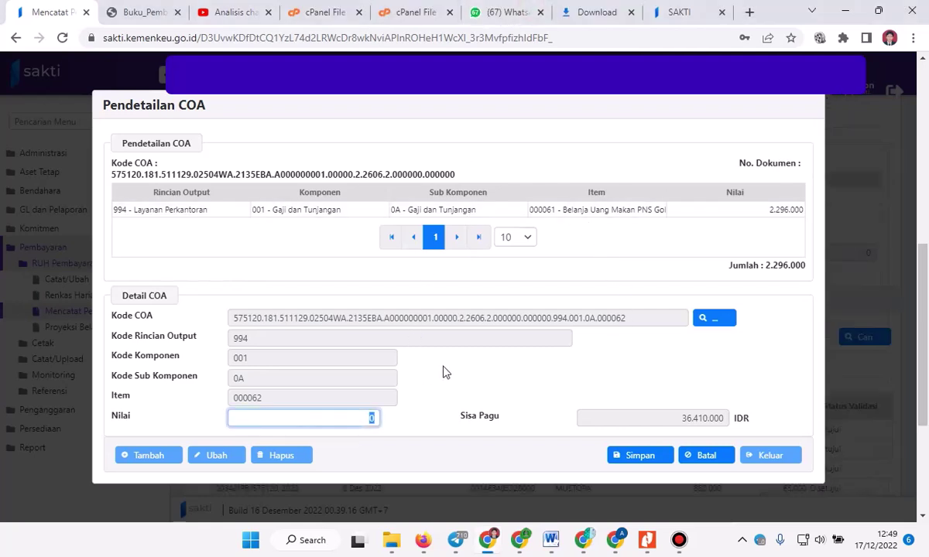
type("6.919.000")
left_click(641, 458)
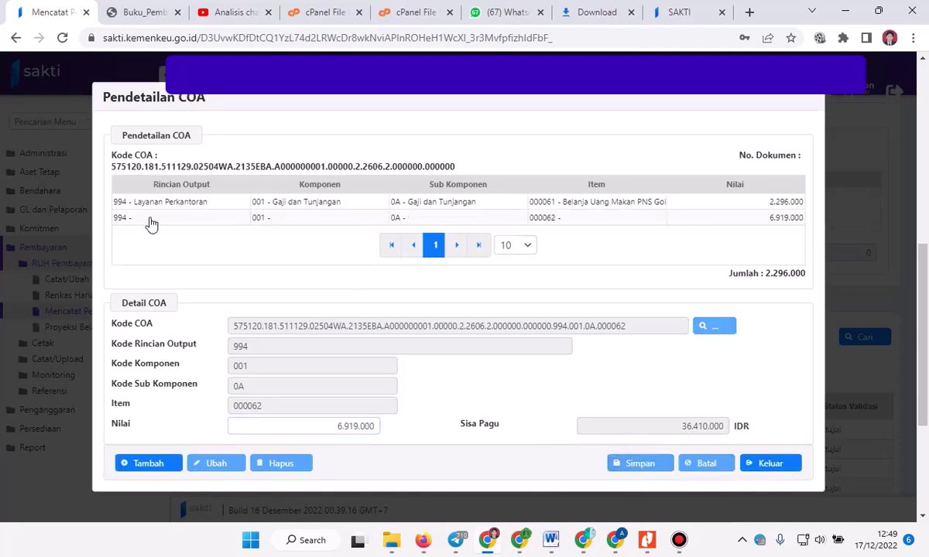
Add item 000063, then save spending account 511129 at 10.125.000.
left_click(144, 464)
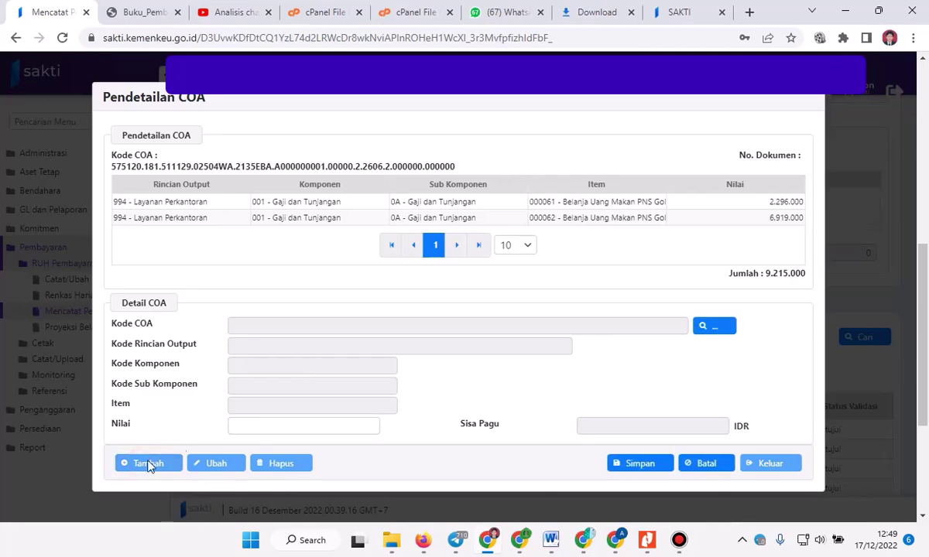
left_click(704, 330)
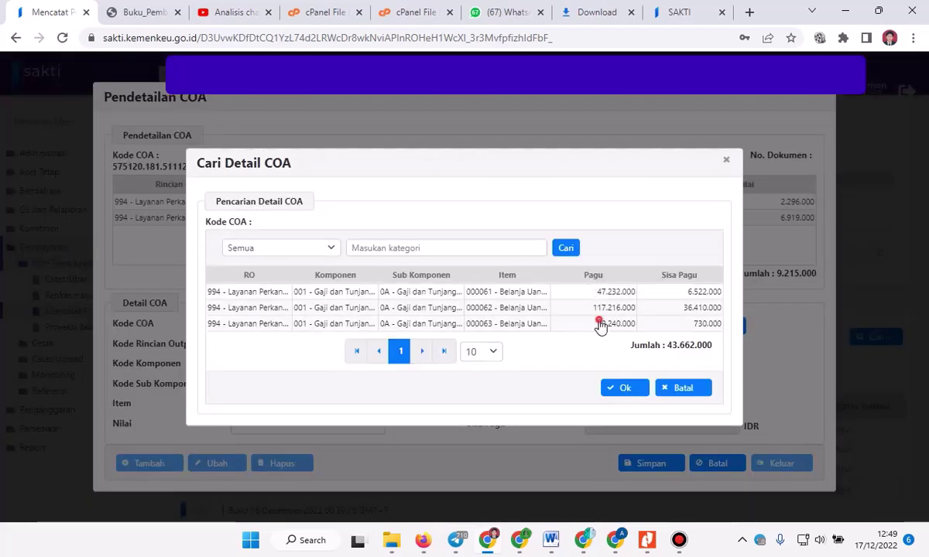
left_click(565, 322)
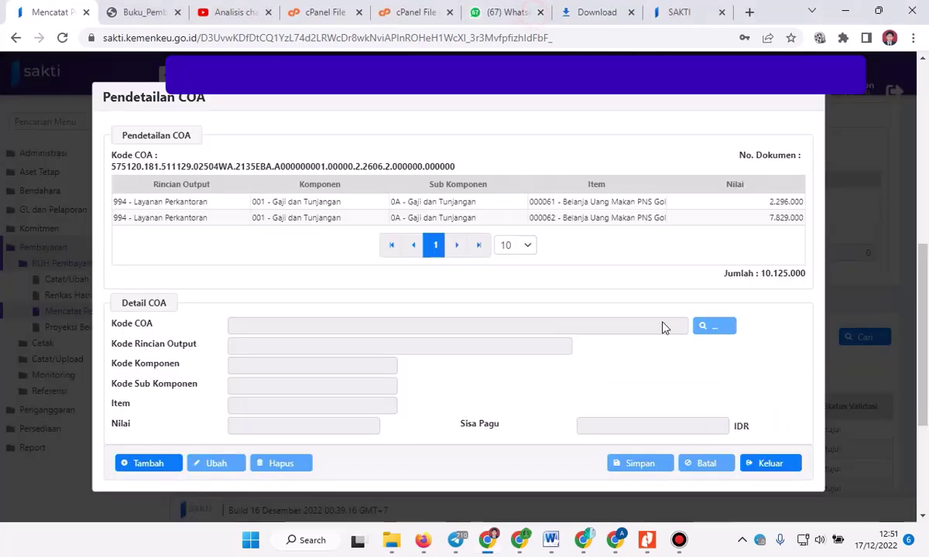
left_click(771, 464)
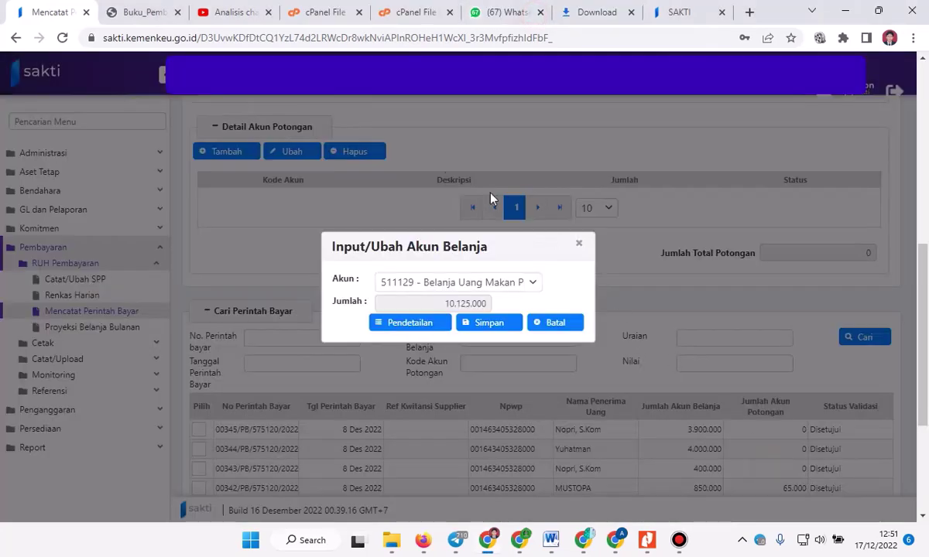
left_click(487, 323)
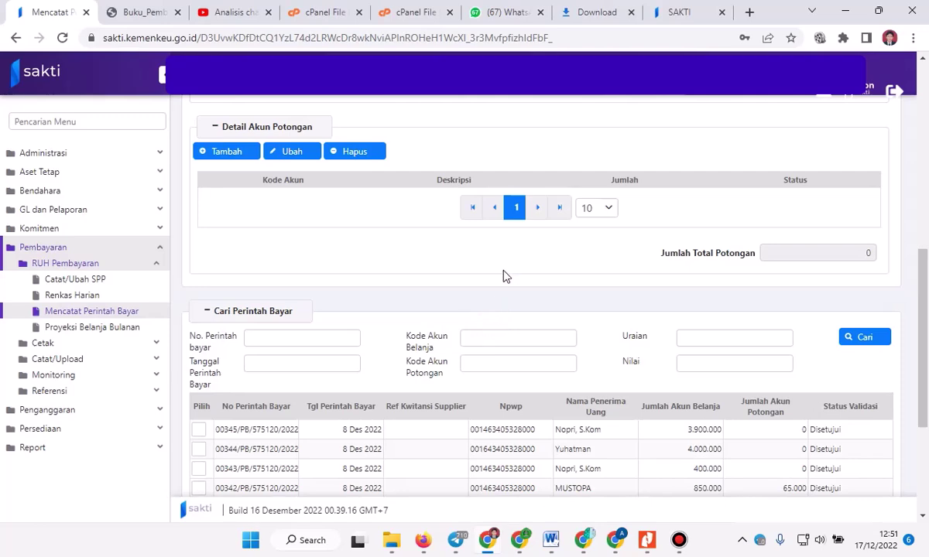
scroll(468, 263, "up", 4)
scroll(464, 266, "down", 2)
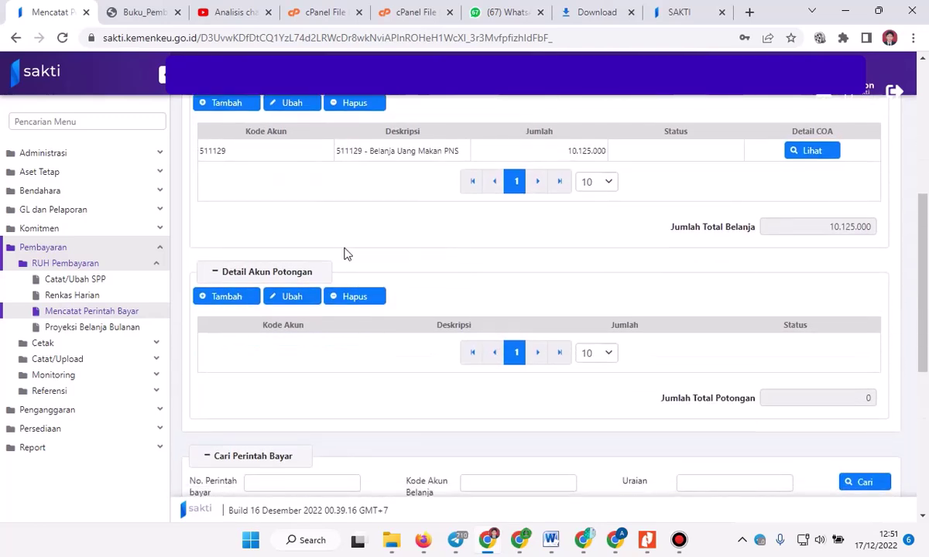
Add deduction account 411121 - Pendapatan PPh Pasal 21 for 690.350.
left_click(227, 299)
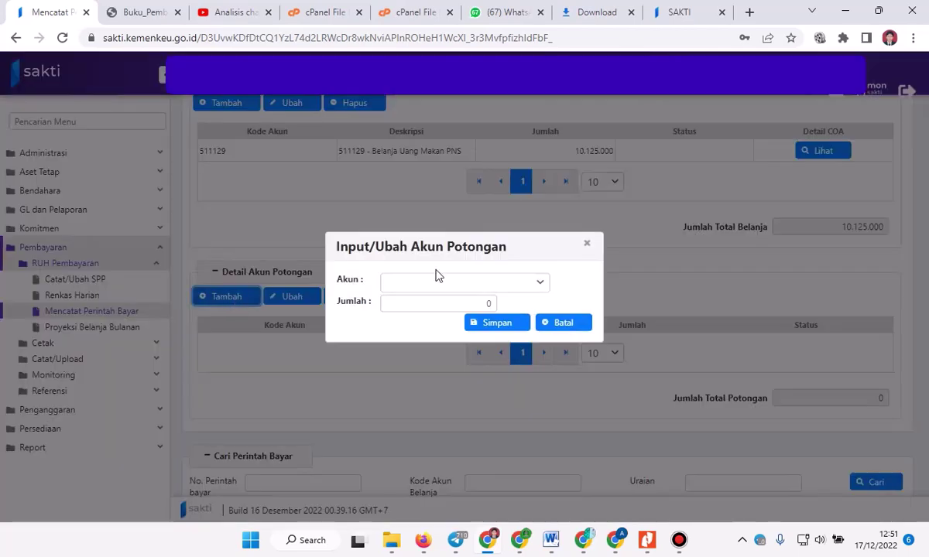
left_click(457, 285)
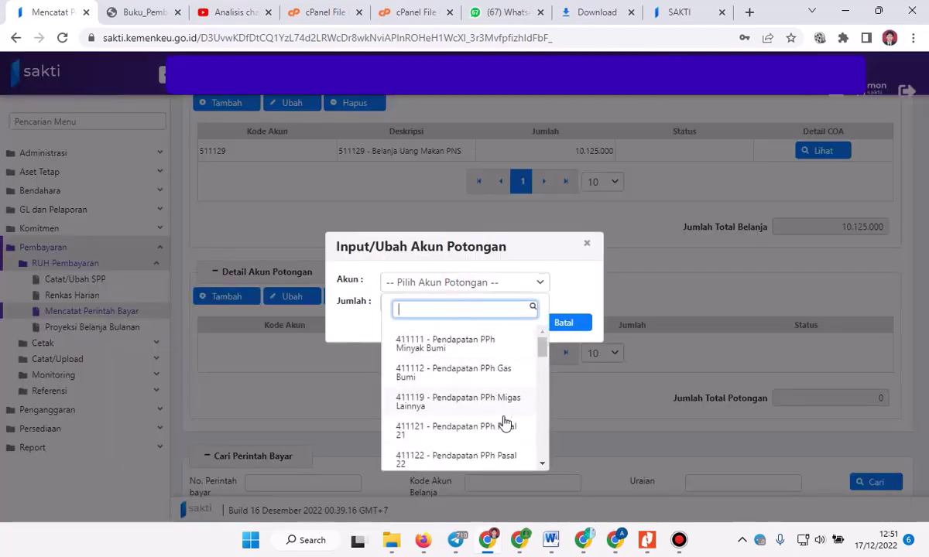
scroll(504, 426, "down", 1)
left_click(464, 365)
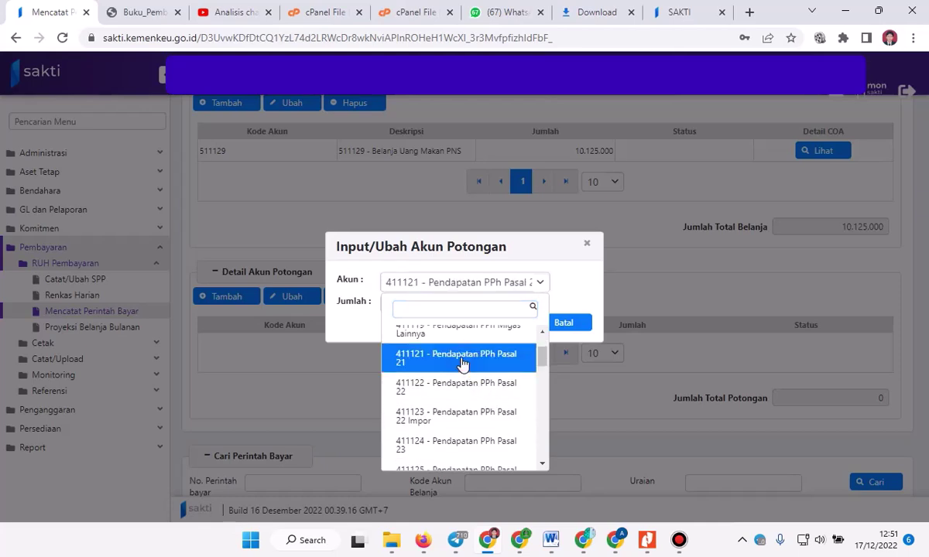
left_click(479, 304)
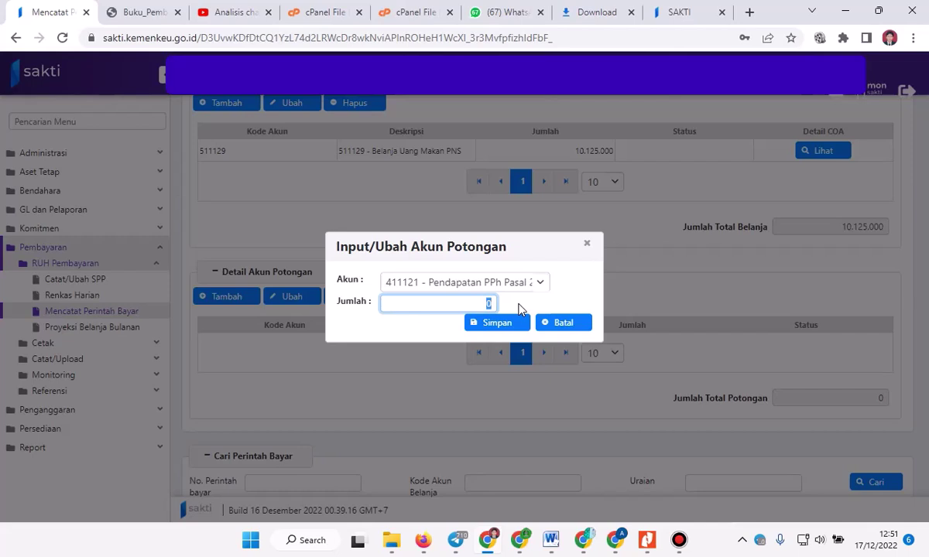
type("690.350")
left_click(504, 325)
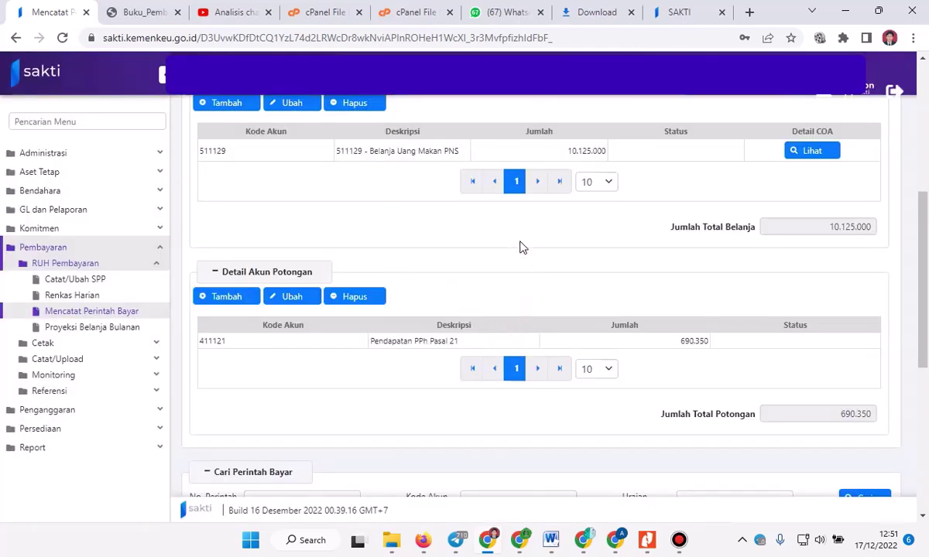
Save and confirm the order, recorded as 00346/PB/575120/2022 with 10.125.000 spending and 690.350 deductions.
scroll(520, 248, "down", 5)
scroll(464, 262, "up", 4)
scroll(465, 261, "down", 4)
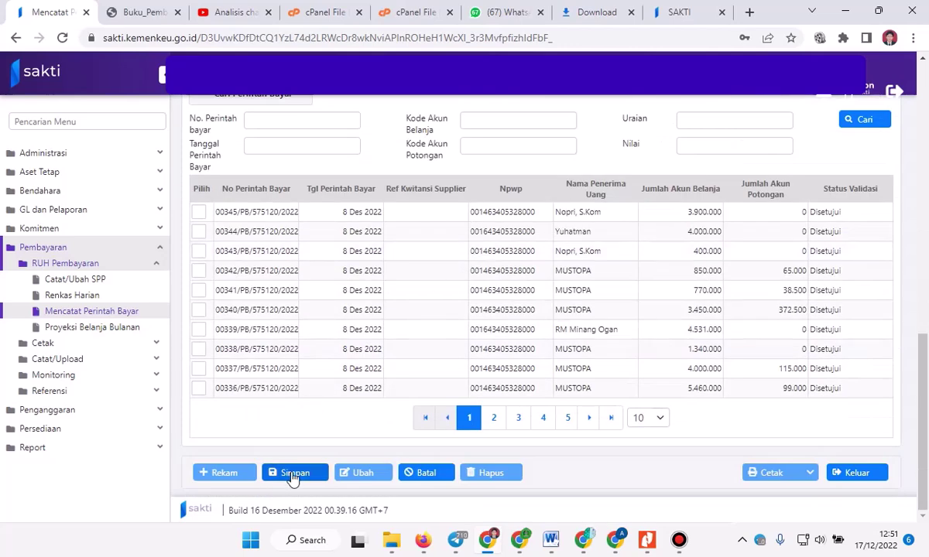
left_click(292, 476)
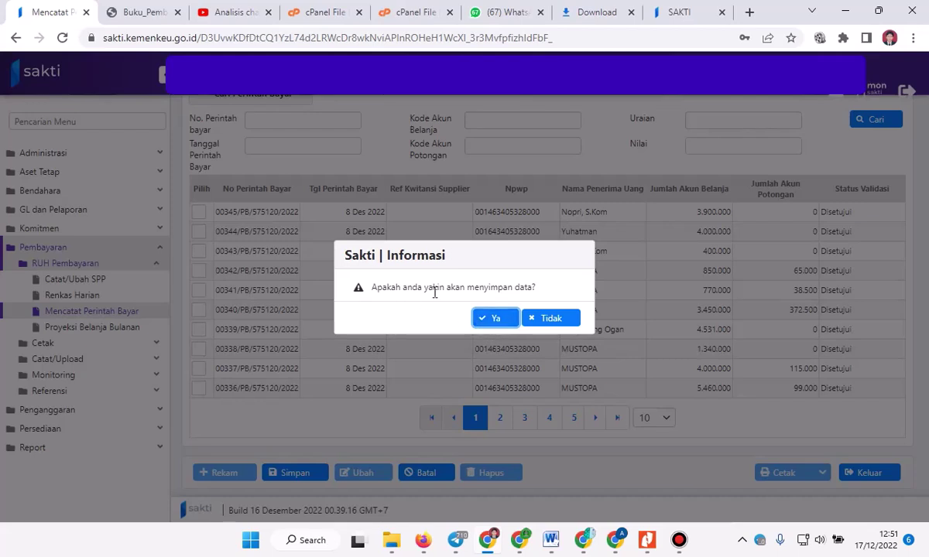
left_click(496, 318)
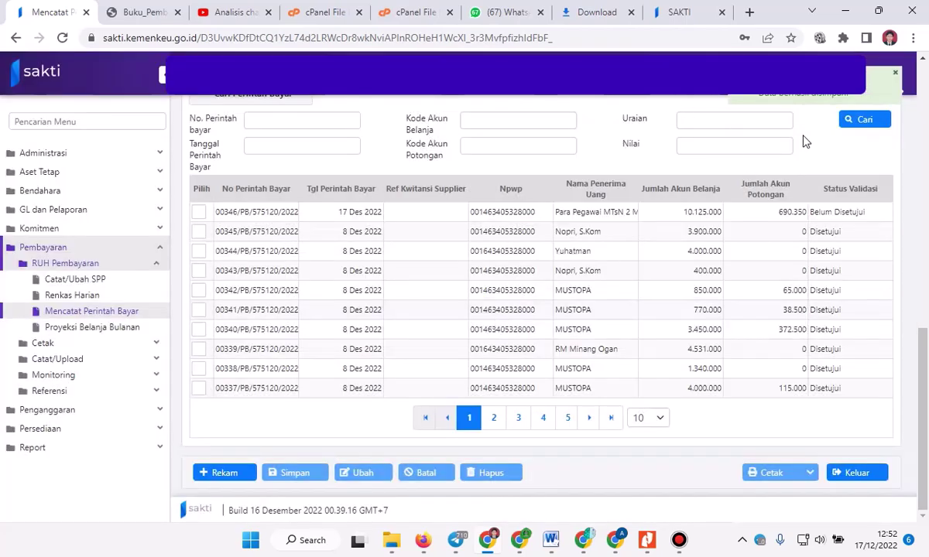
scroll(673, 286, "up", 2)
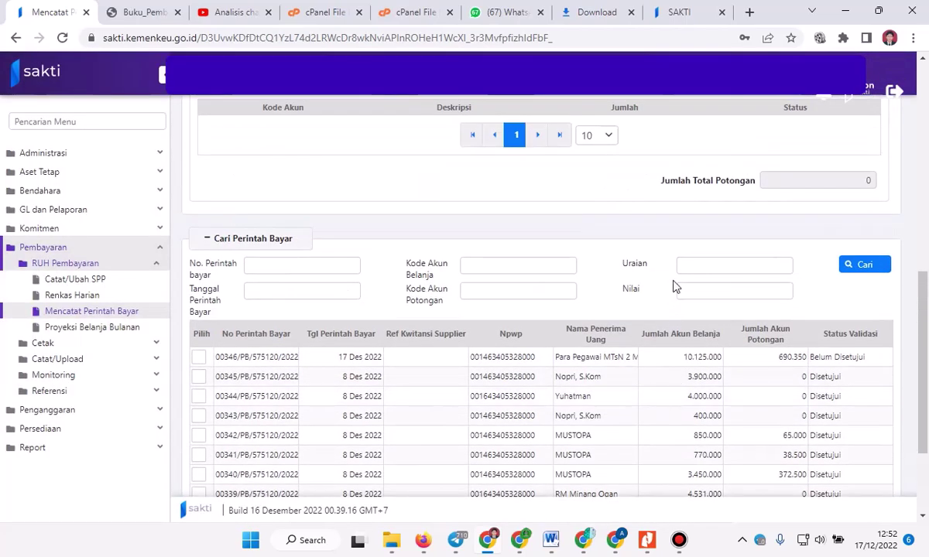
scroll(672, 284, "up", 1)
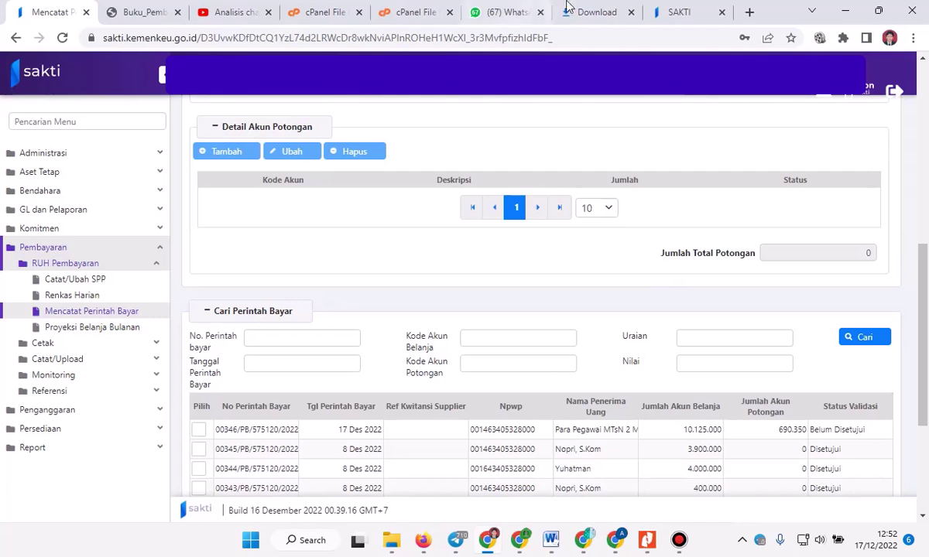
In Validasi Perintah Bayar, tick 00346/PB/575120/2022 and save it as Disetujui.
left_click(534, 12)
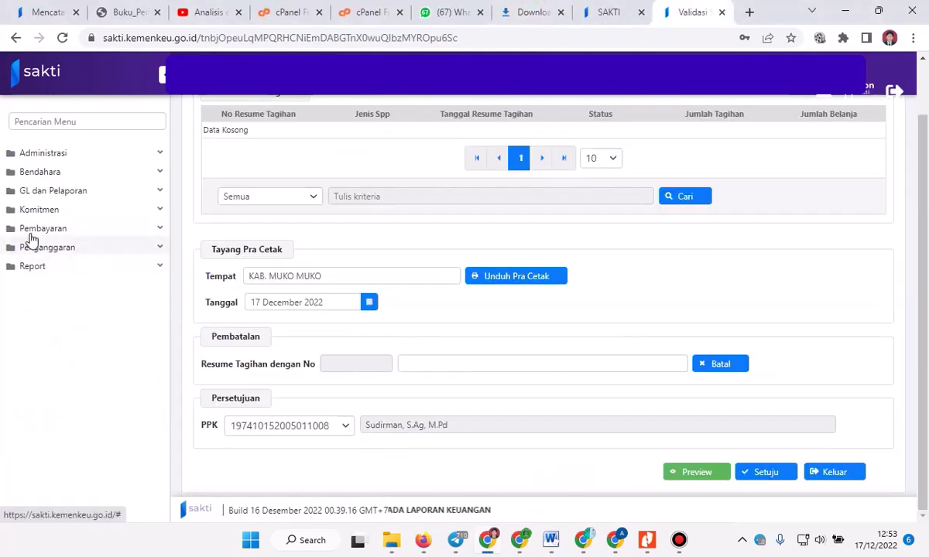
left_click(38, 230)
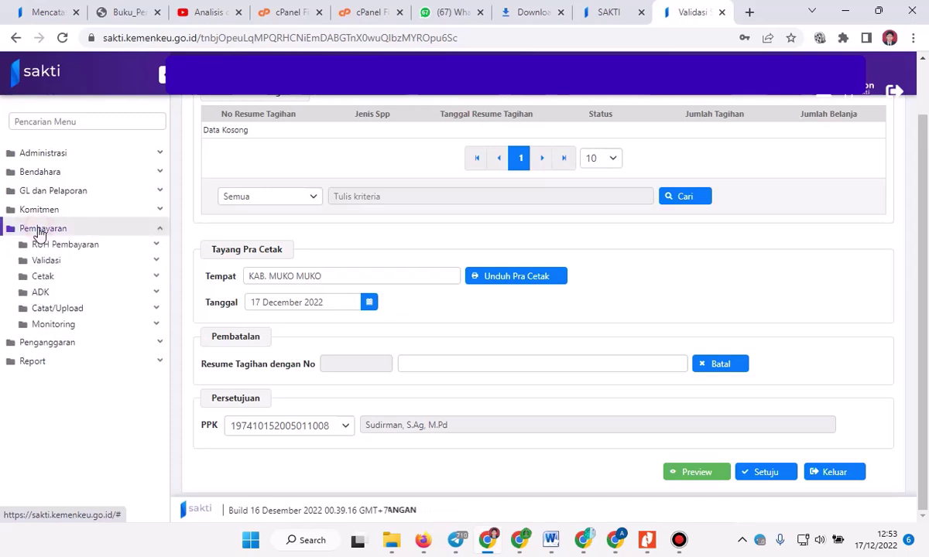
left_click(48, 262)
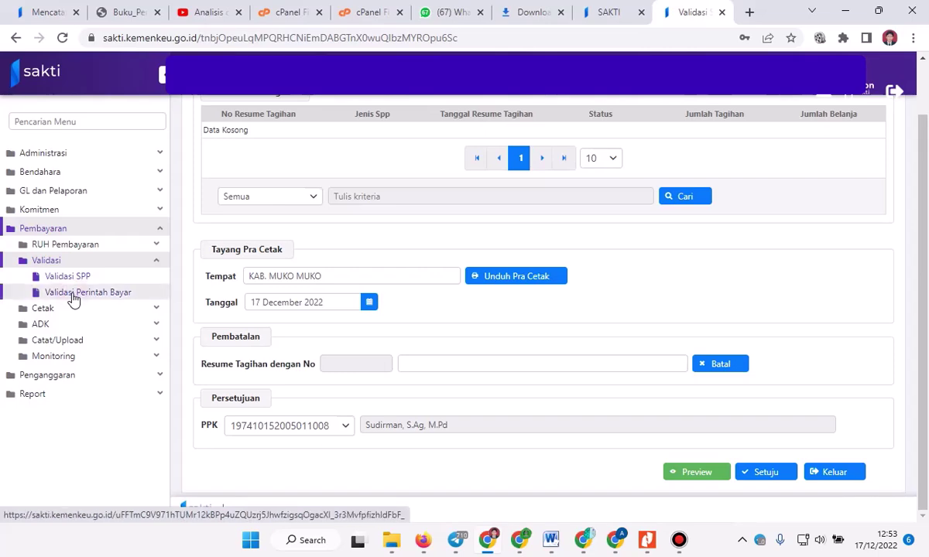
left_click(72, 296)
left_click(541, 329)
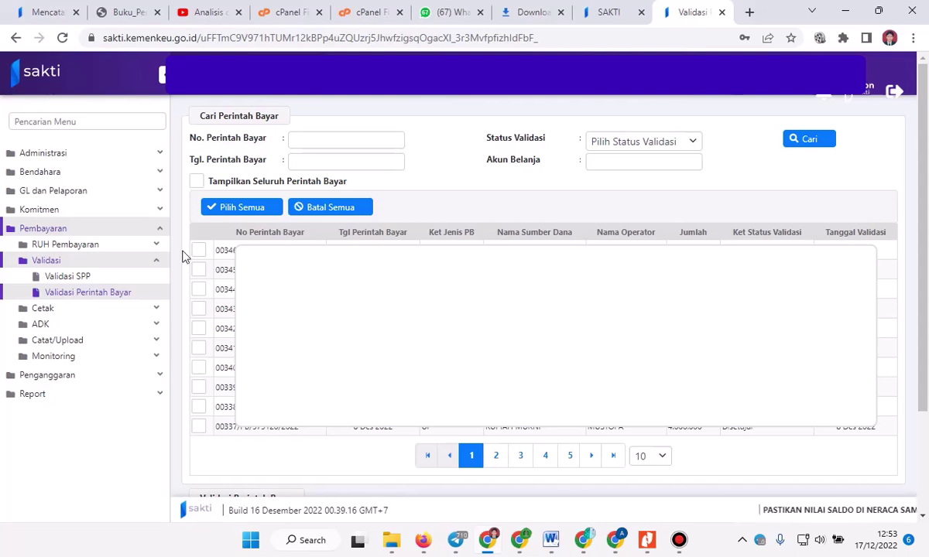
left_click(198, 250)
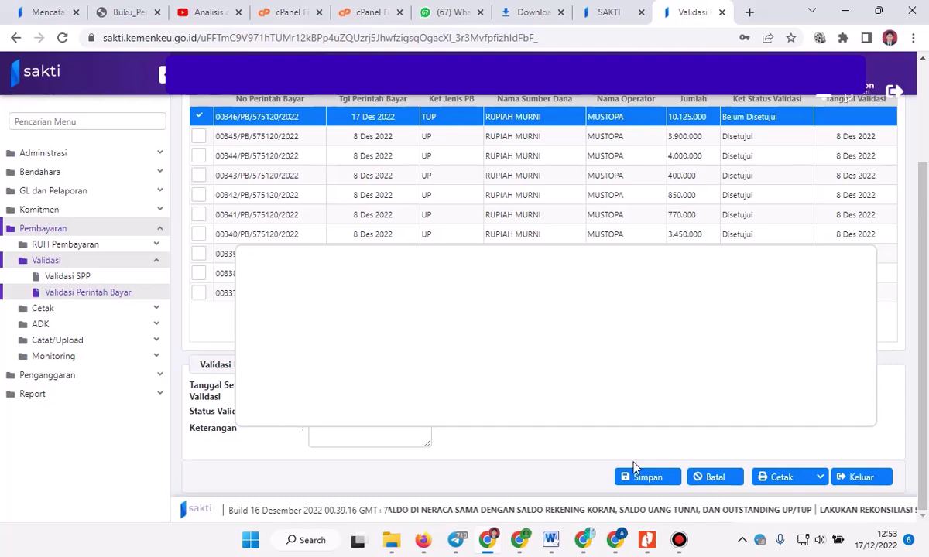
left_click(641, 477)
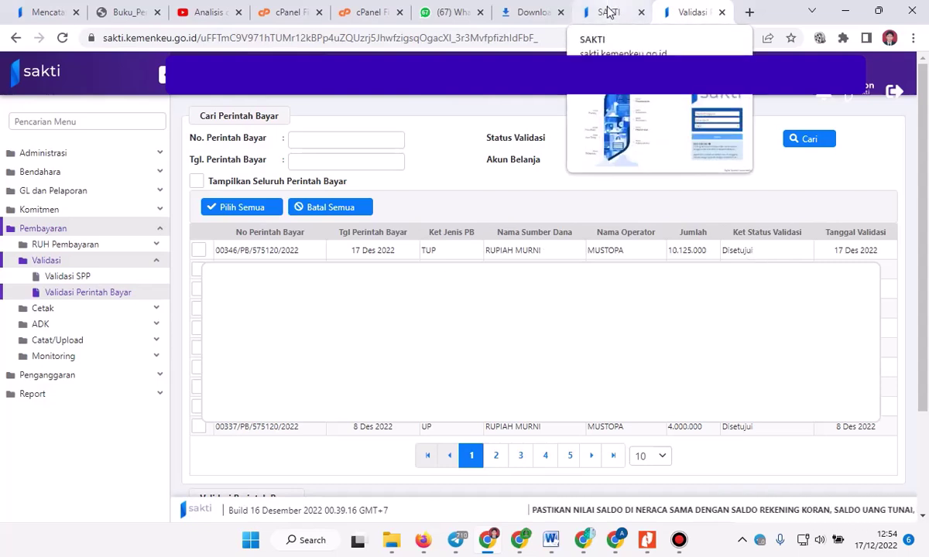
From Mencatat Perintah Bayar, open Bendahara > Transaksi > Membuat Kuitansi and acknowledge the deadline notice.
left_click(34, 9)
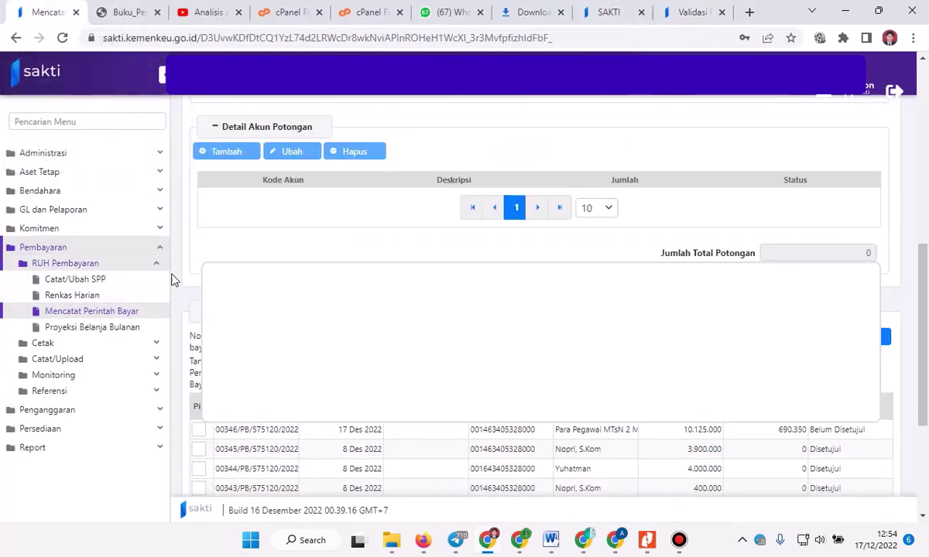
left_click(34, 192)
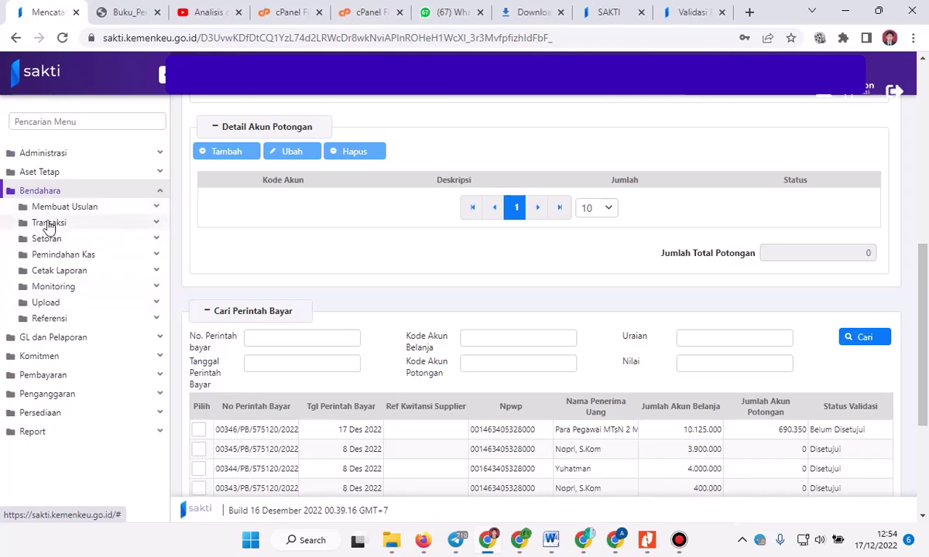
left_click(48, 223)
left_click(68, 355)
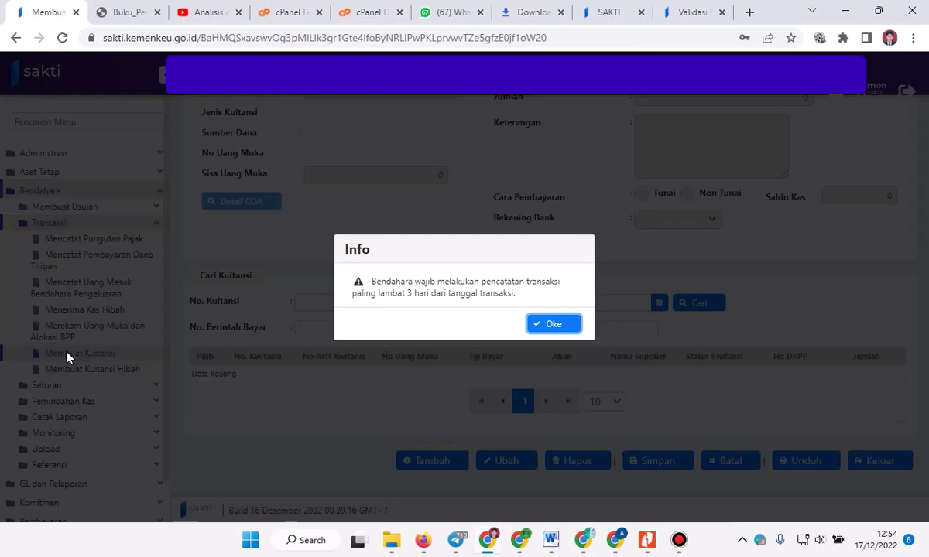
left_click(545, 325)
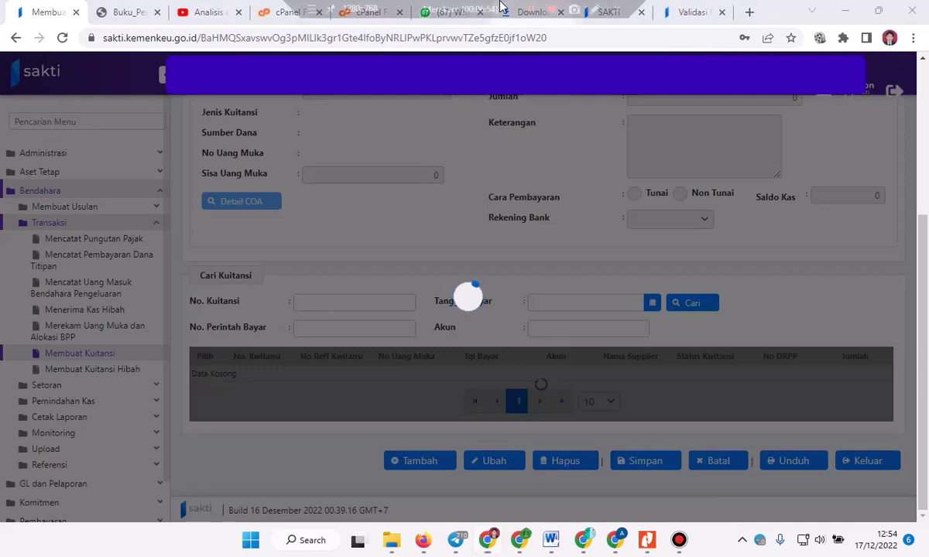
scroll(542, 310, "down", 5)
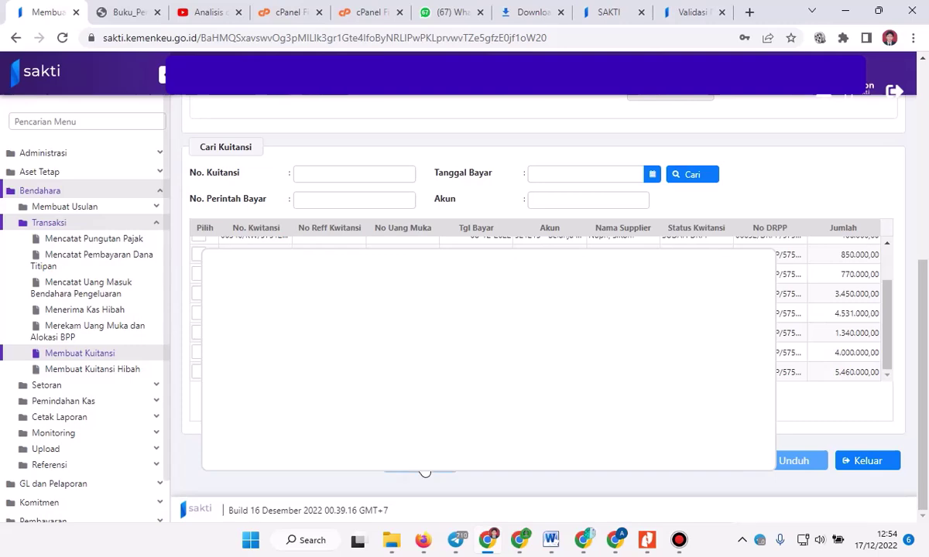
scroll(480, 325, "up", 2)
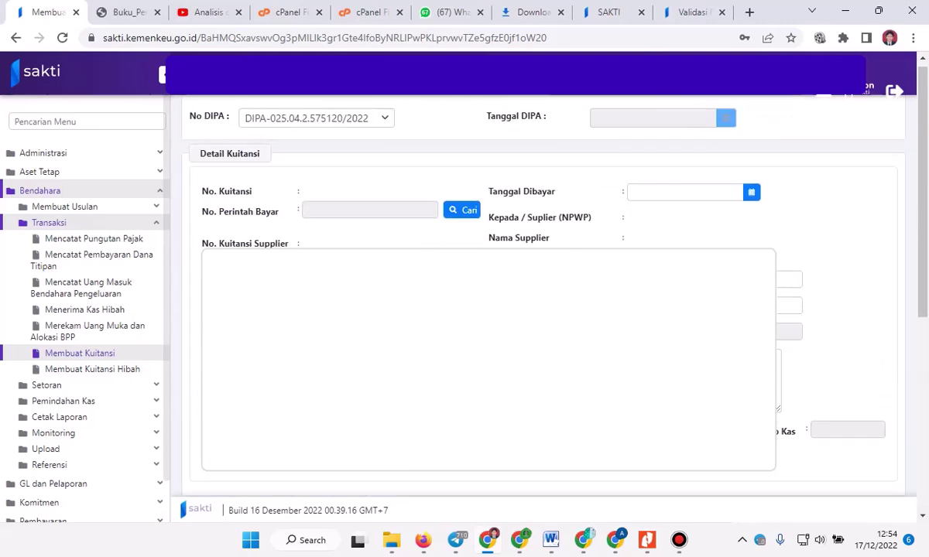
Link Perintah Bayar 00346/PB/575120/2022 to the receipt, filling account 511129 and amount 10.125.000.
left_click(467, 220)
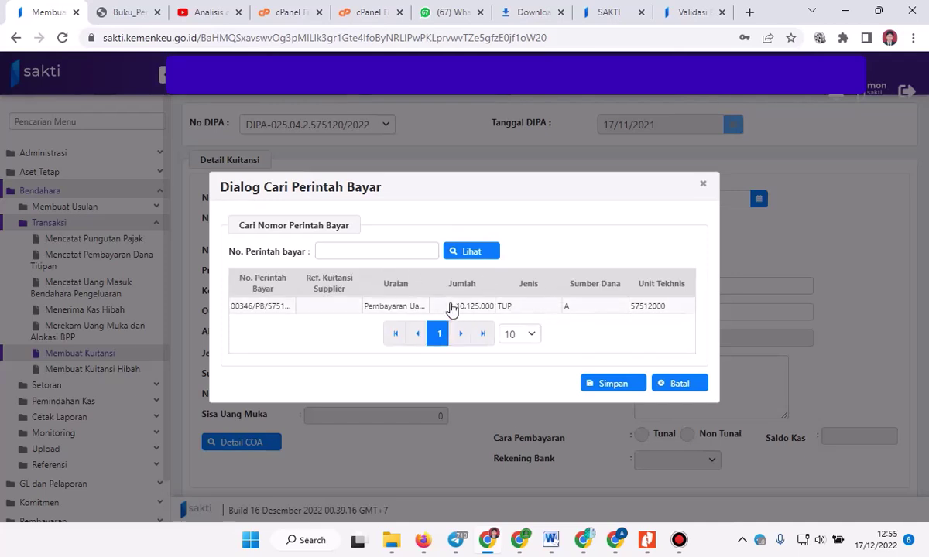
left_click(383, 308)
left_click(609, 384)
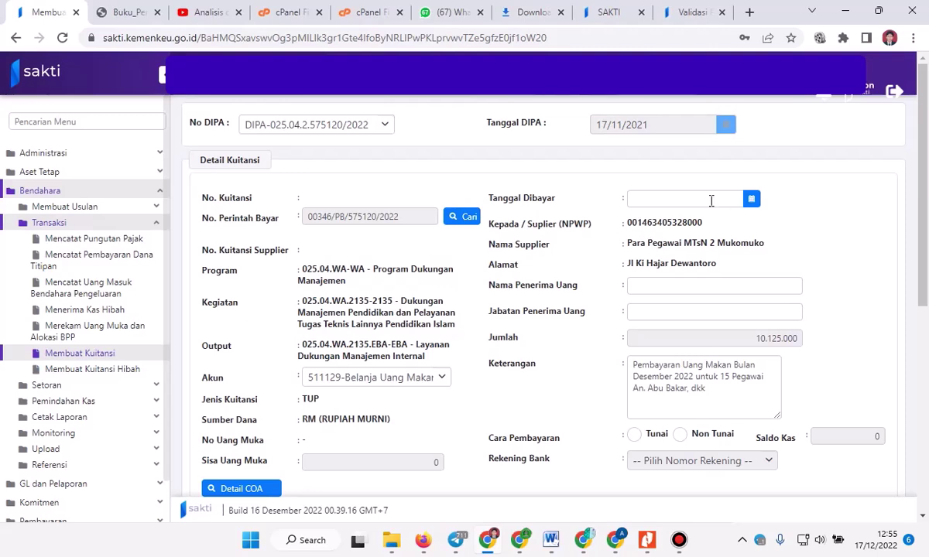
Set payment date 17-12-2022, enter the recipient's name, position 'Pegawai MTsN 2 Mukomuko', and Tunai.
left_click(750, 200)
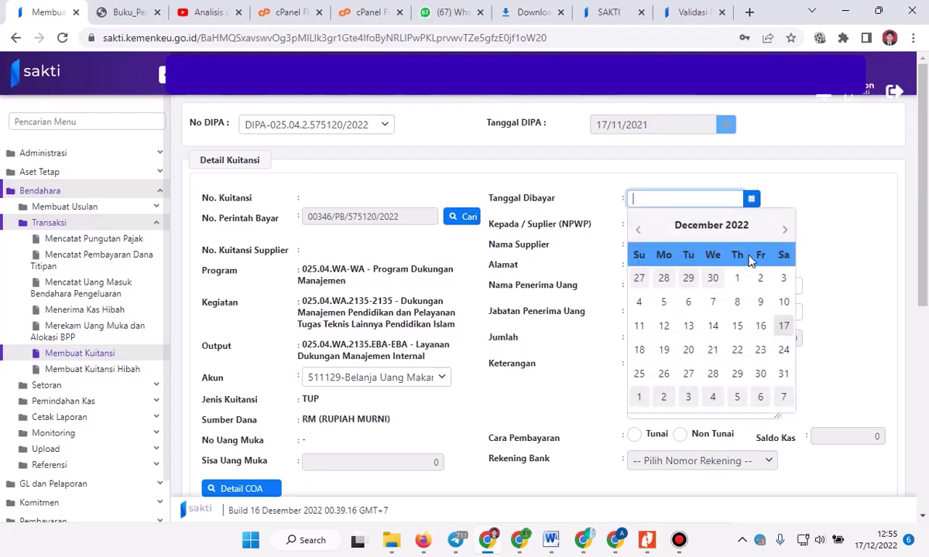
left_click(785, 330)
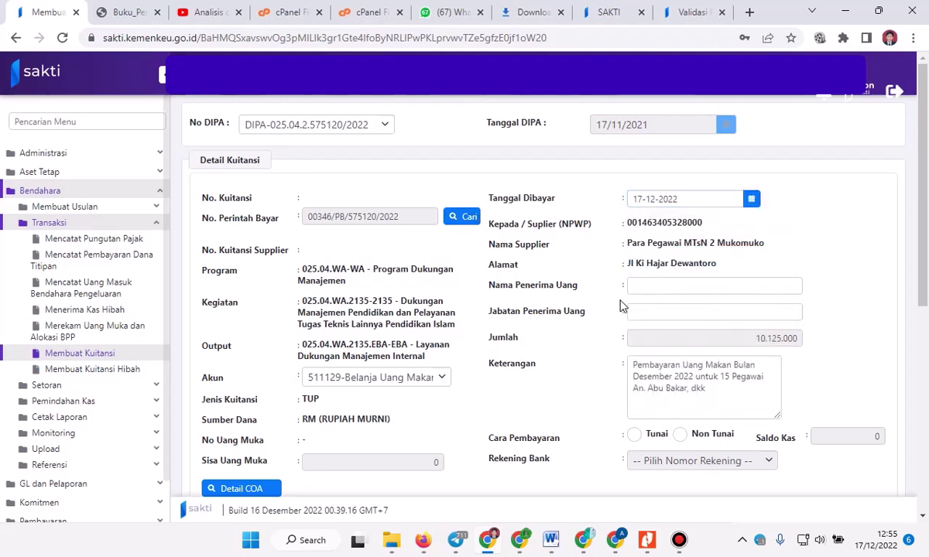
left_click(653, 288)
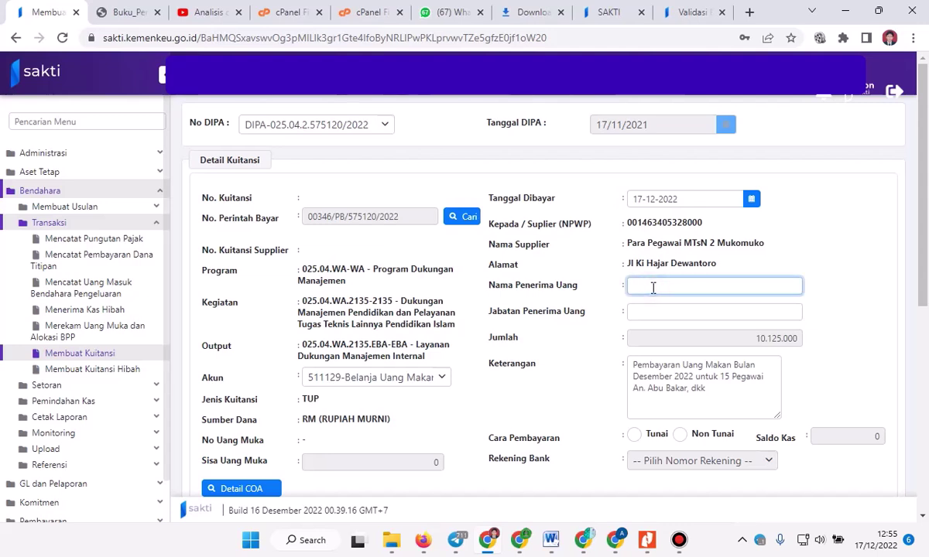
key("Tab")
type("Pegawai MTsN 2 Mukomu")
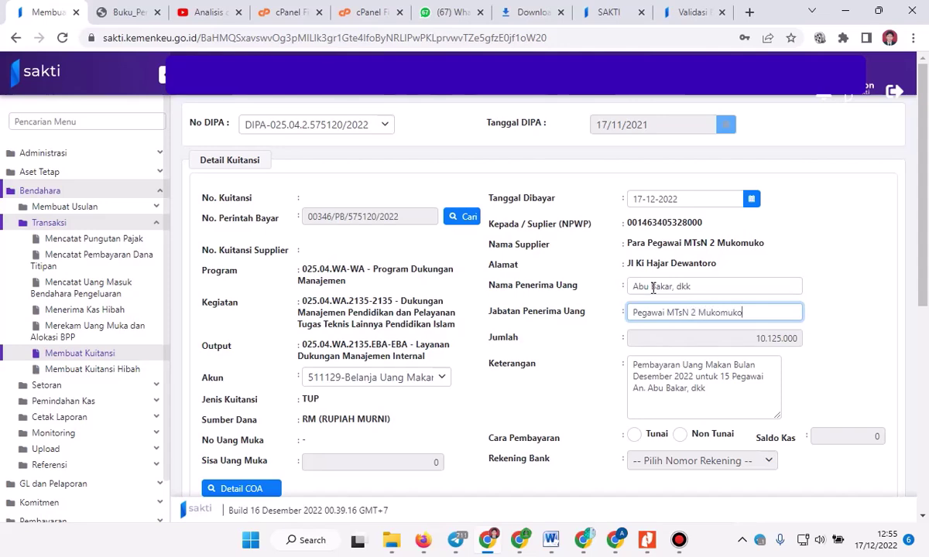
scroll(652, 288, "down", 3)
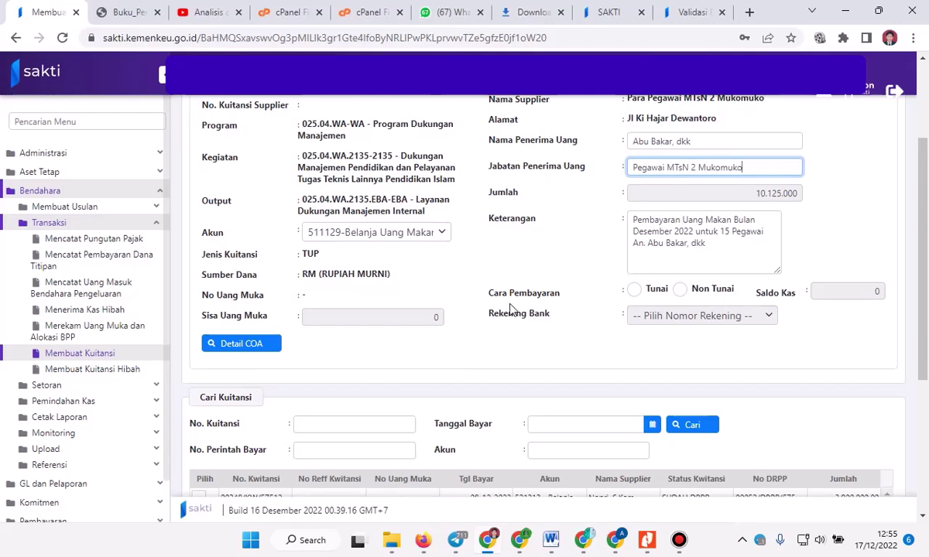
scroll(612, 291, "up", 2)
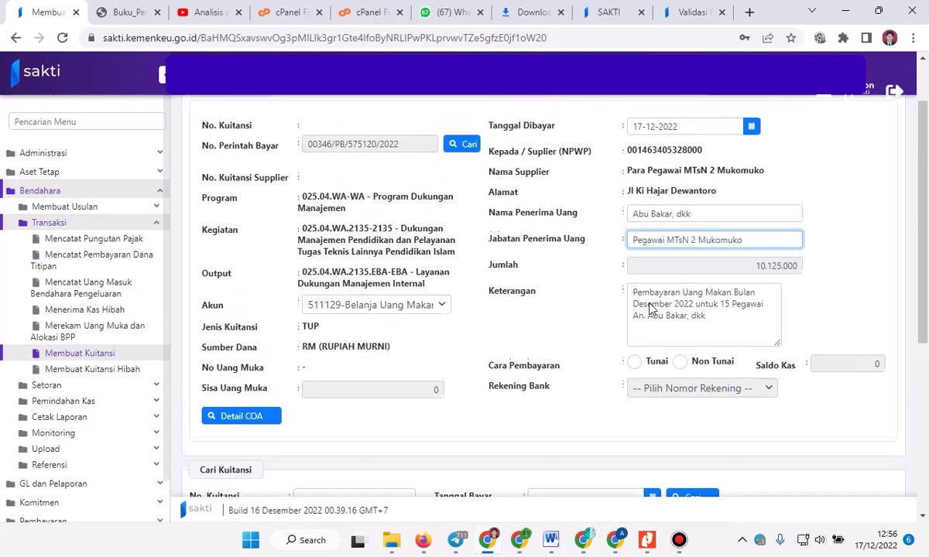
left_click(634, 364)
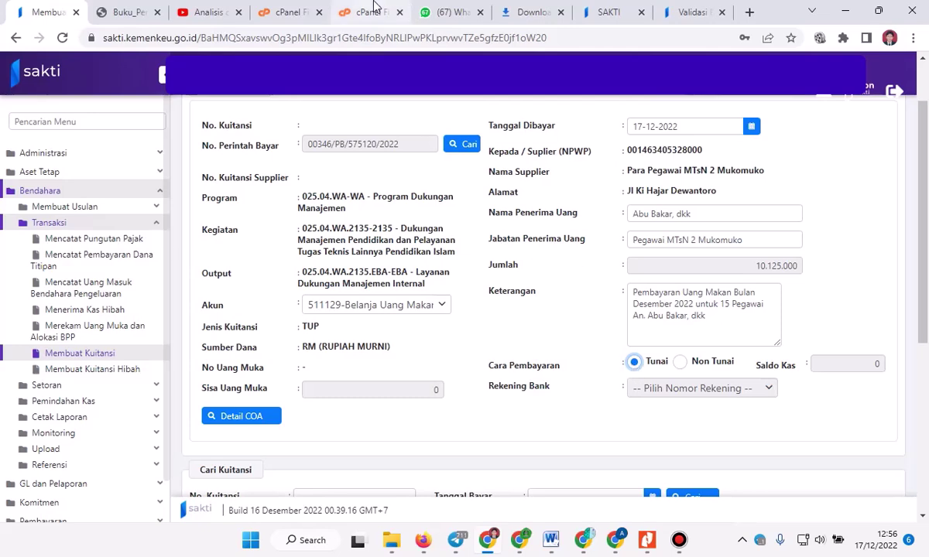
Save the completed Kuitansi from the bottom of the form, leaving a cleared receipt form.
left_click(526, 11)
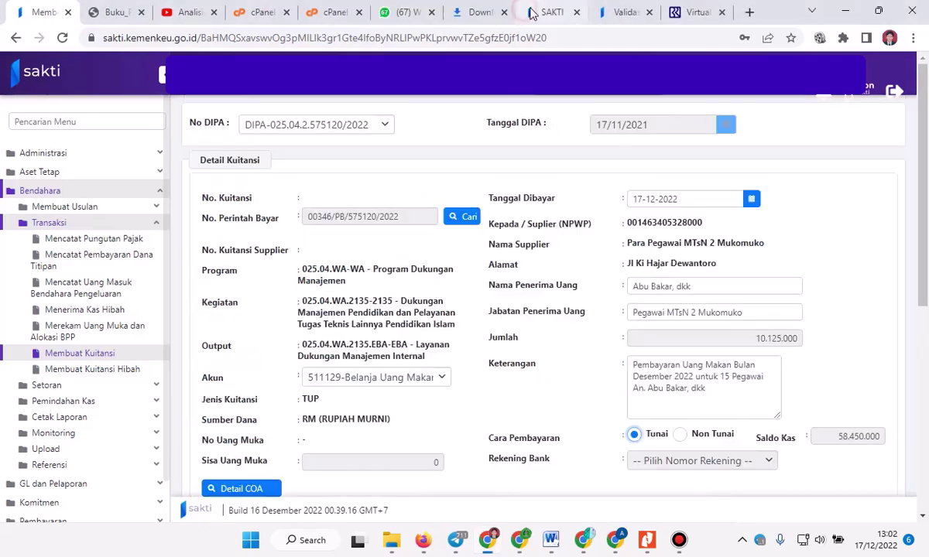
scroll(649, 399, "down", 4)
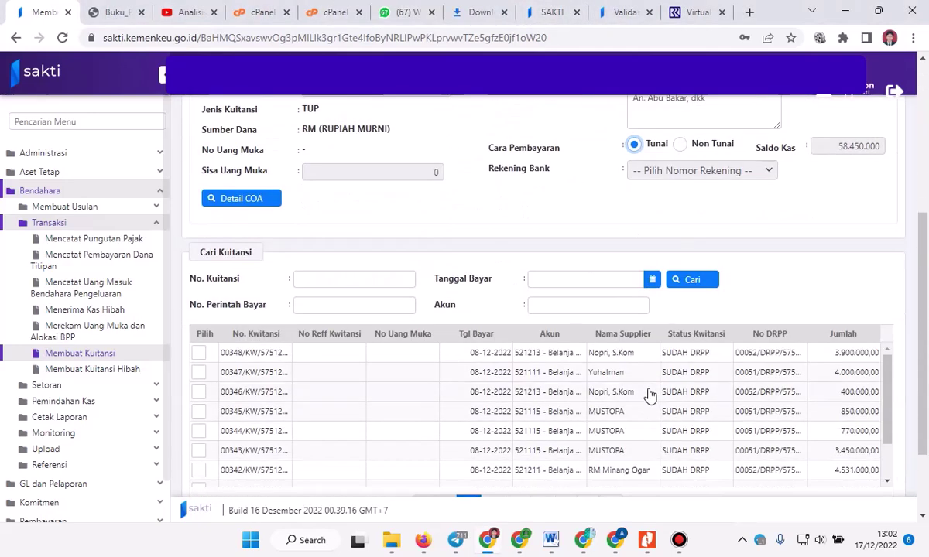
scroll(648, 395, "down", 4)
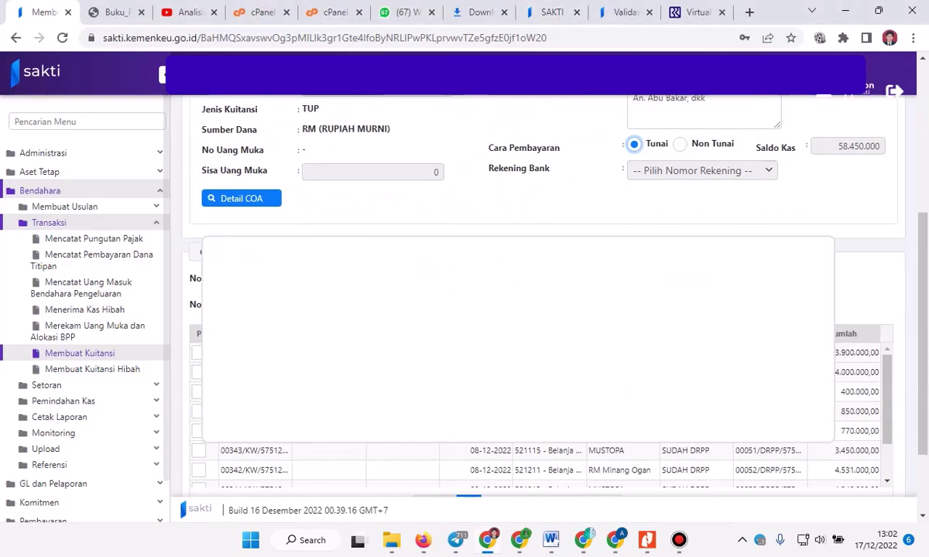
scroll(649, 394, "down", 2)
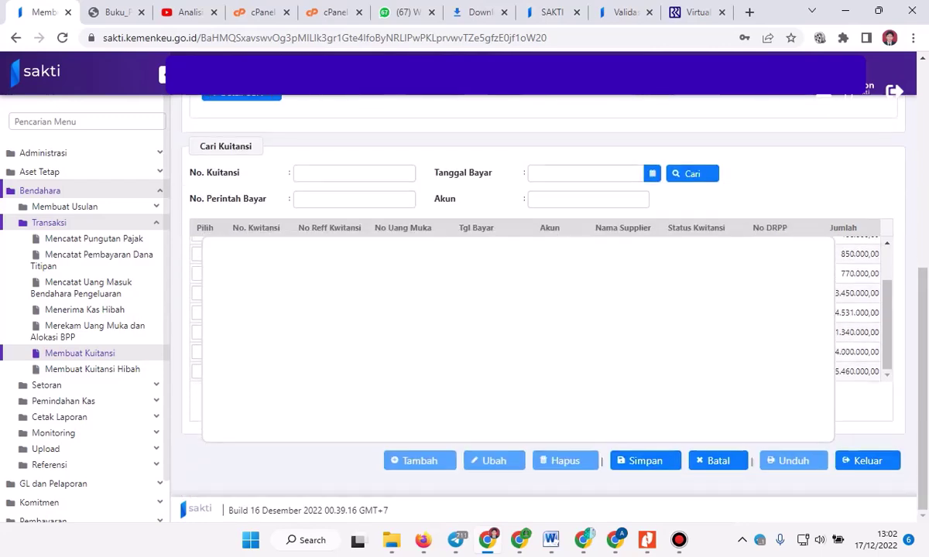
left_click(645, 461)
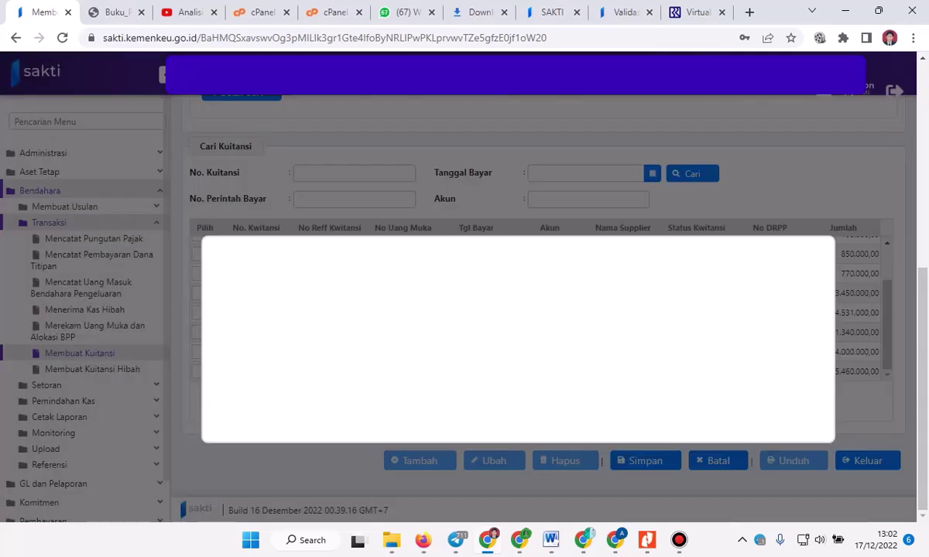
scroll(768, 236, "up", 3)
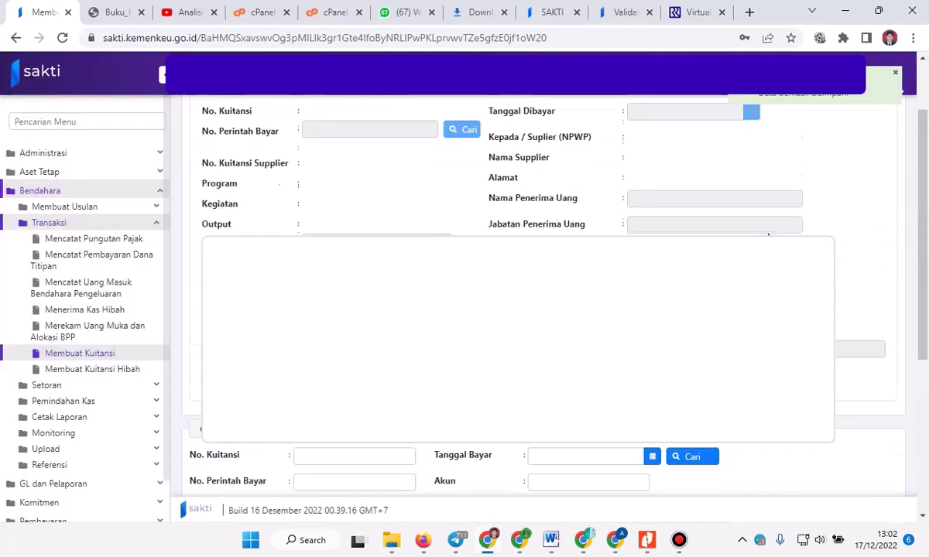
scroll(767, 236, "up", 2)
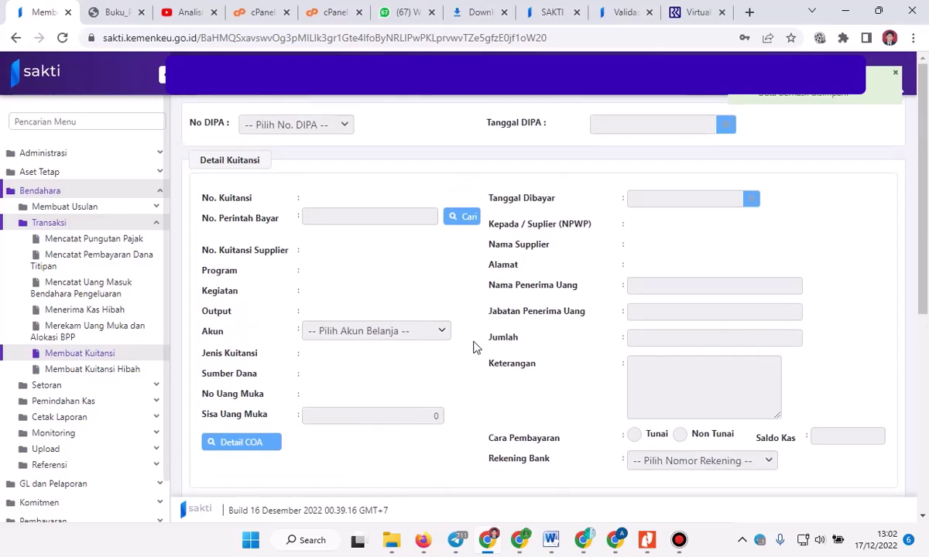